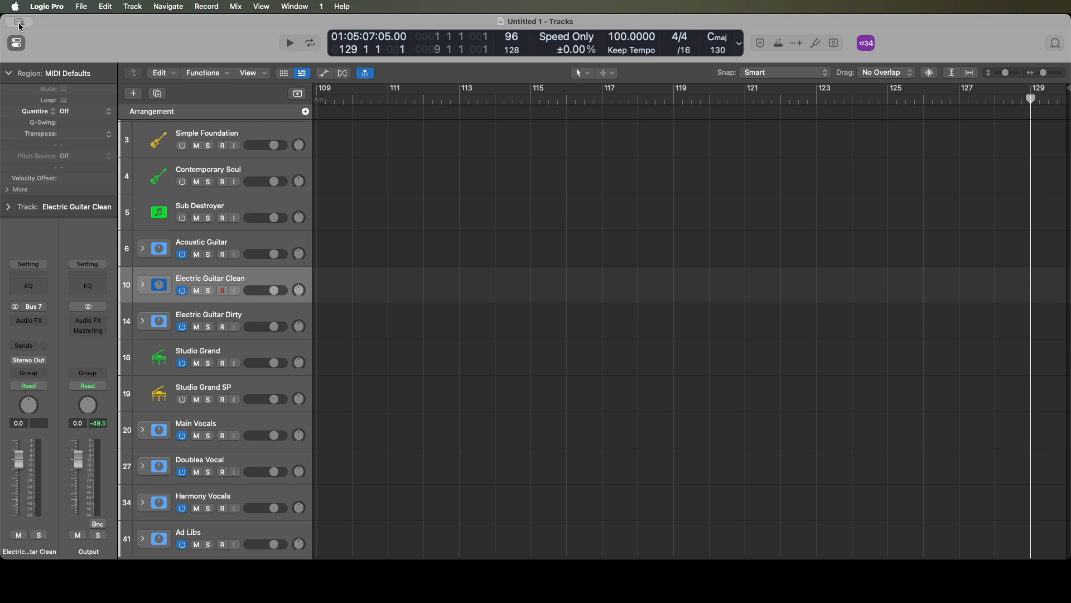
- Expand the Electric Guitar Clean track stack and turn on input monitoring for the Electric Clean Center track
key("Right")
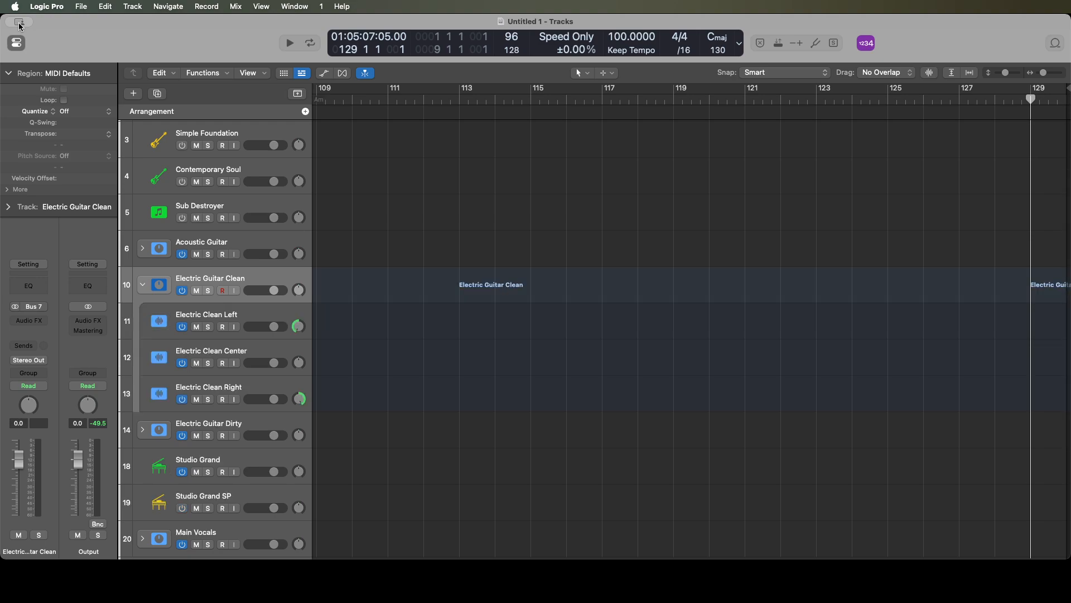
key("Down")
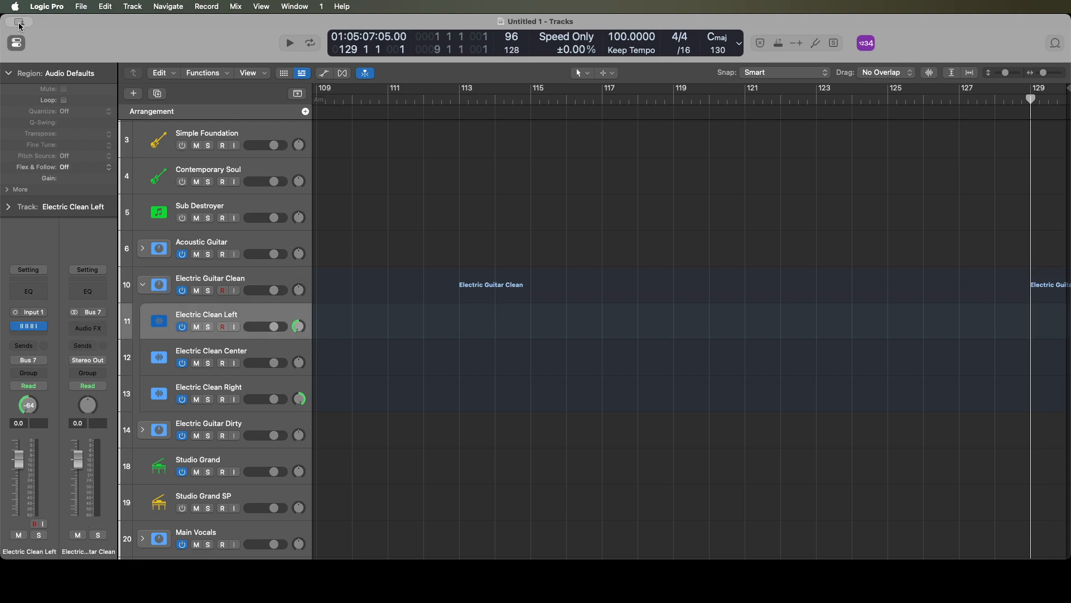
key("Down")
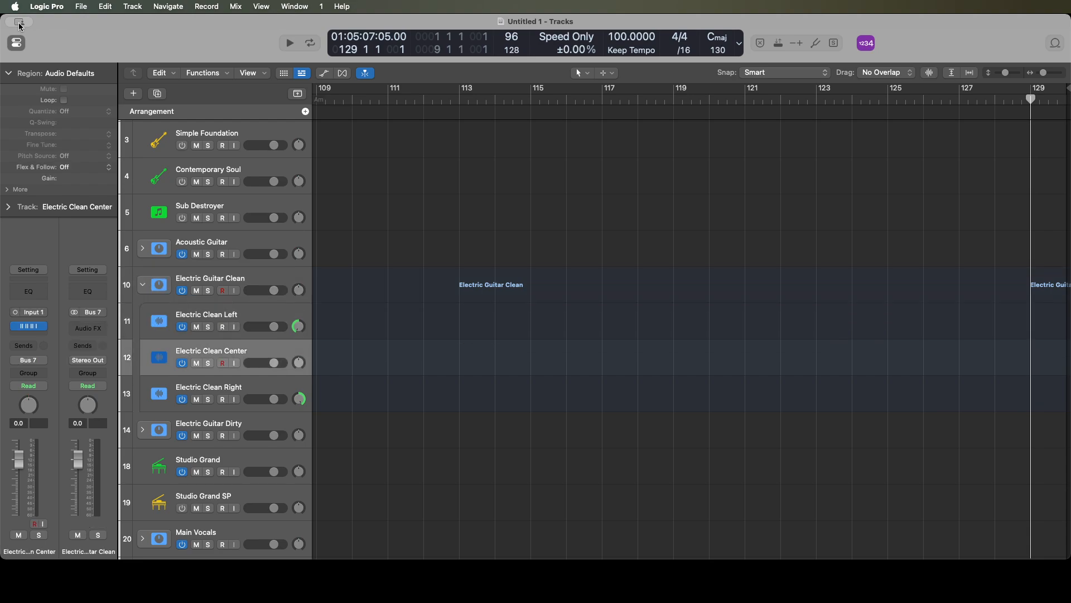
key("Down")
key("Up")
key("ctrl+i")
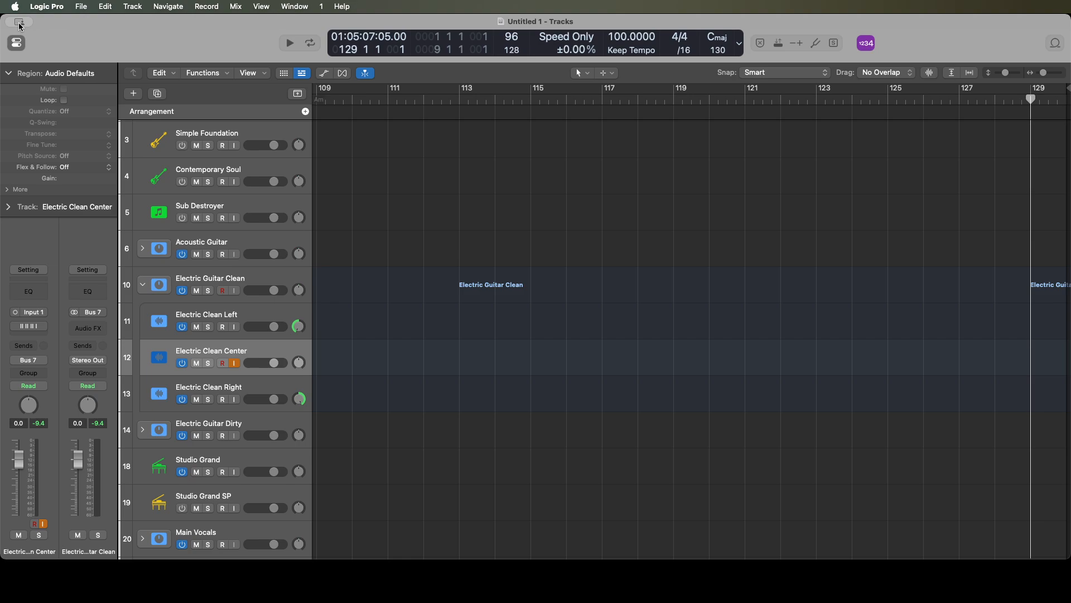
- Check the guitar's input level on the Electric Clean Center channel strip, clearing its peak reading between tests
left_click(9, 73)
left_click(40, 423)
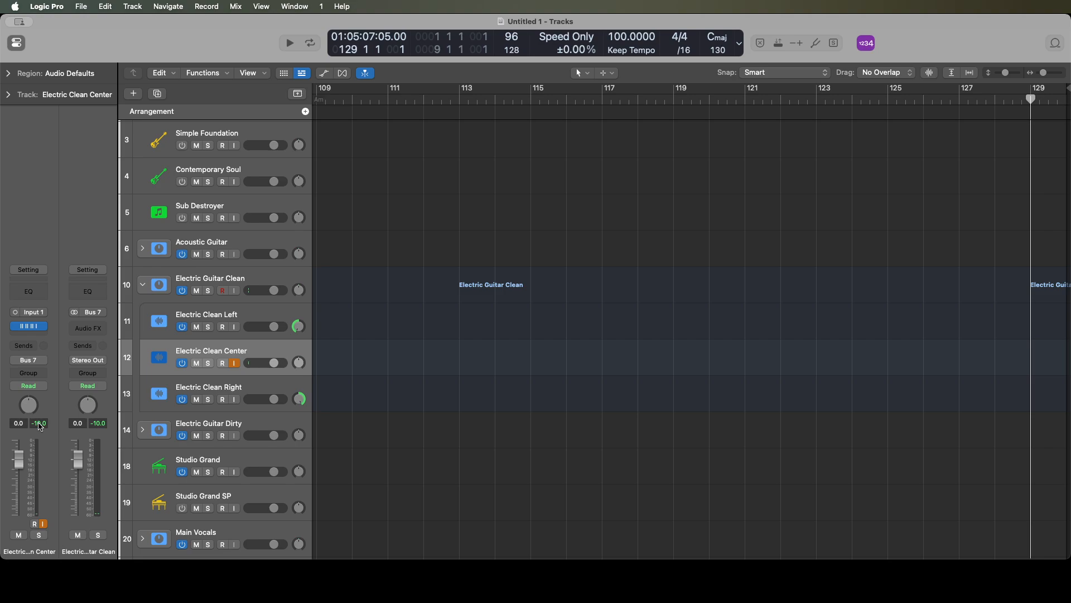
left_click(40, 424)
left_click(39, 425)
- Record a guitar take on Electric Clean Center from the project start to about bar 19
key("Return")
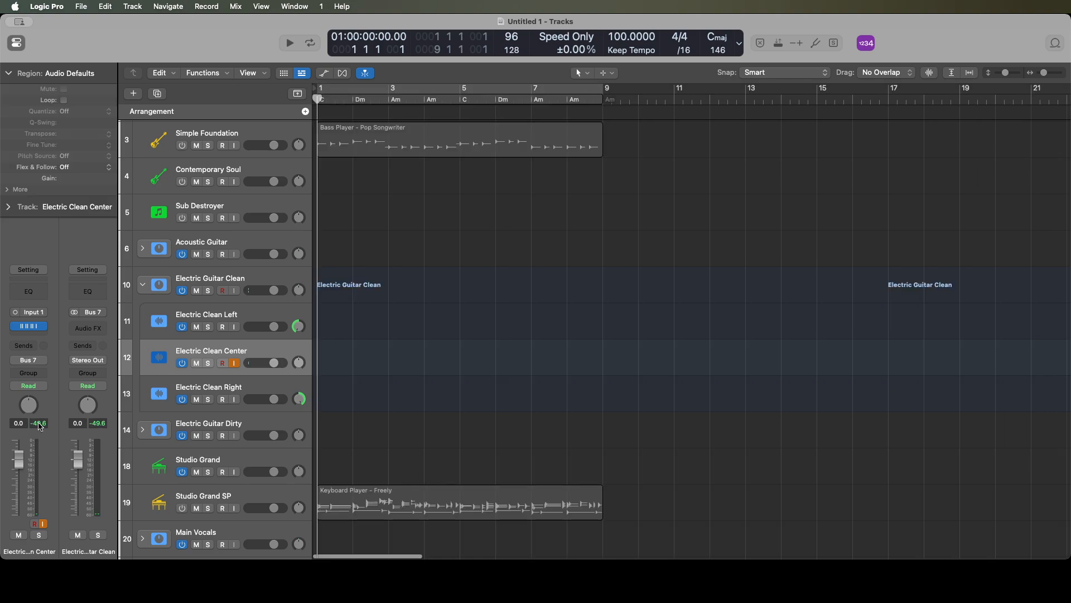
left_click(39, 423)
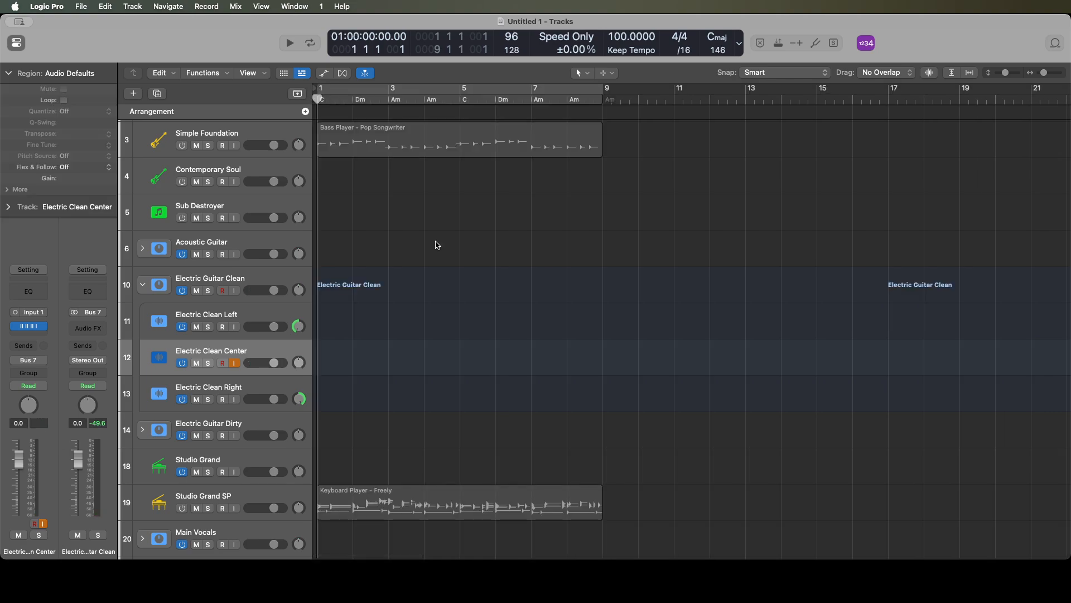
key("r")
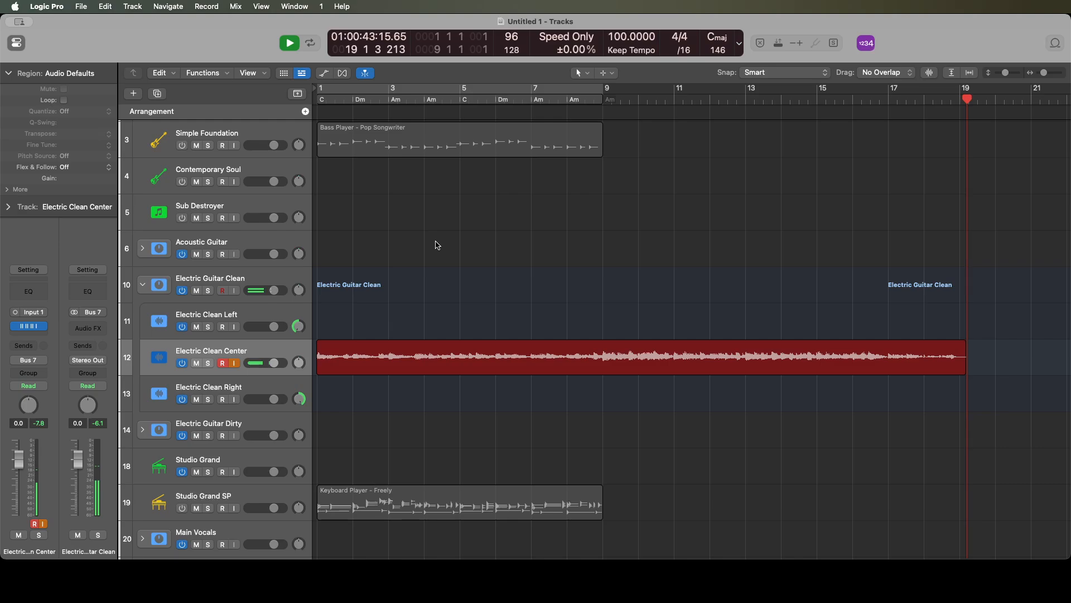
key("space")
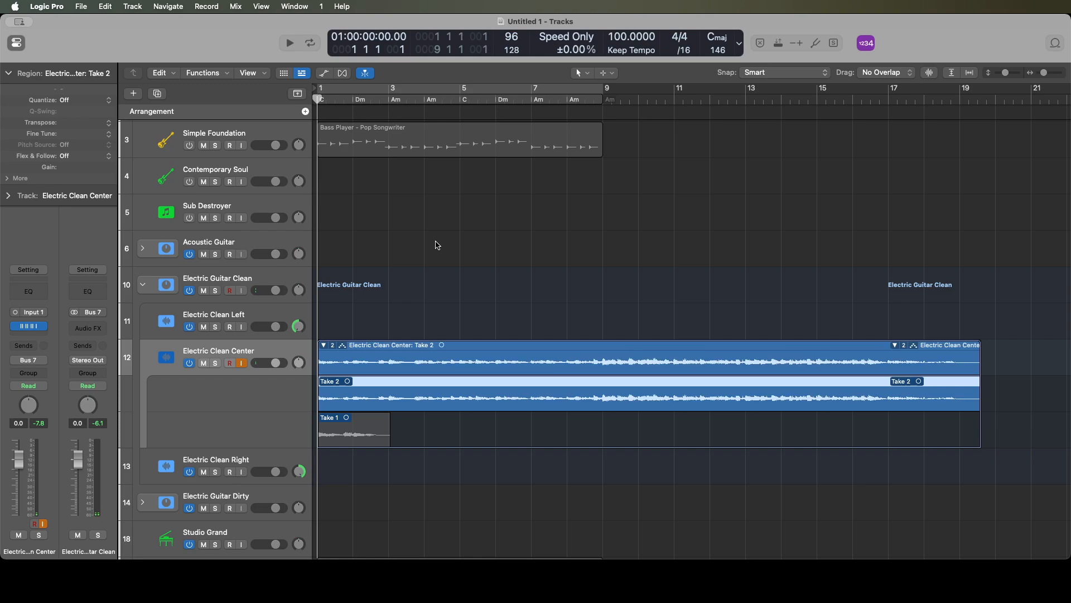
- Play back the new Electric Clean Center recording from the project start with input monitoring off
key("space")
key("space")
key("space")
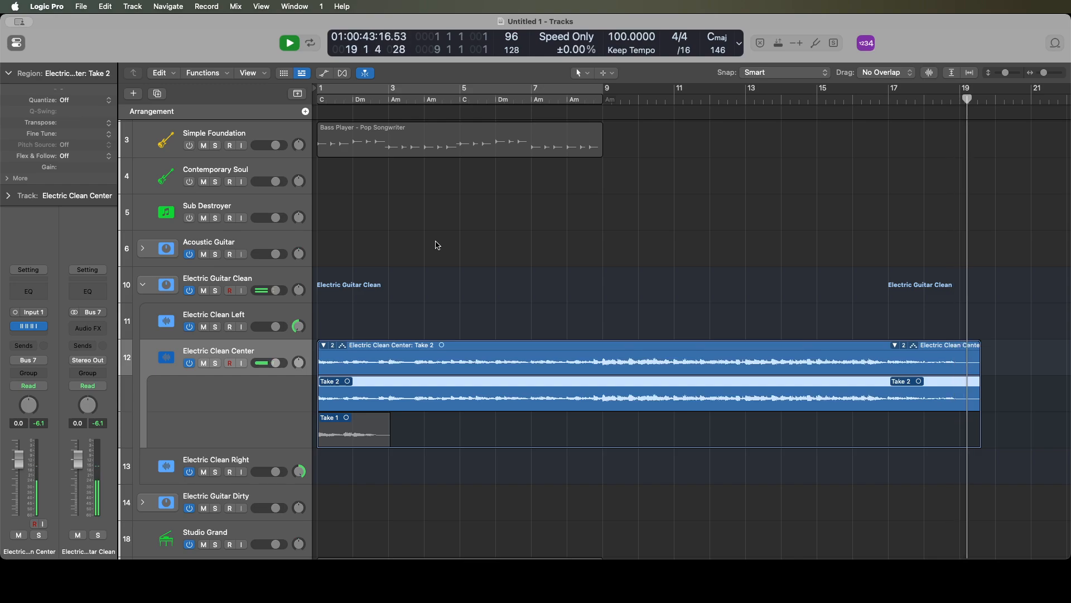
key("space")
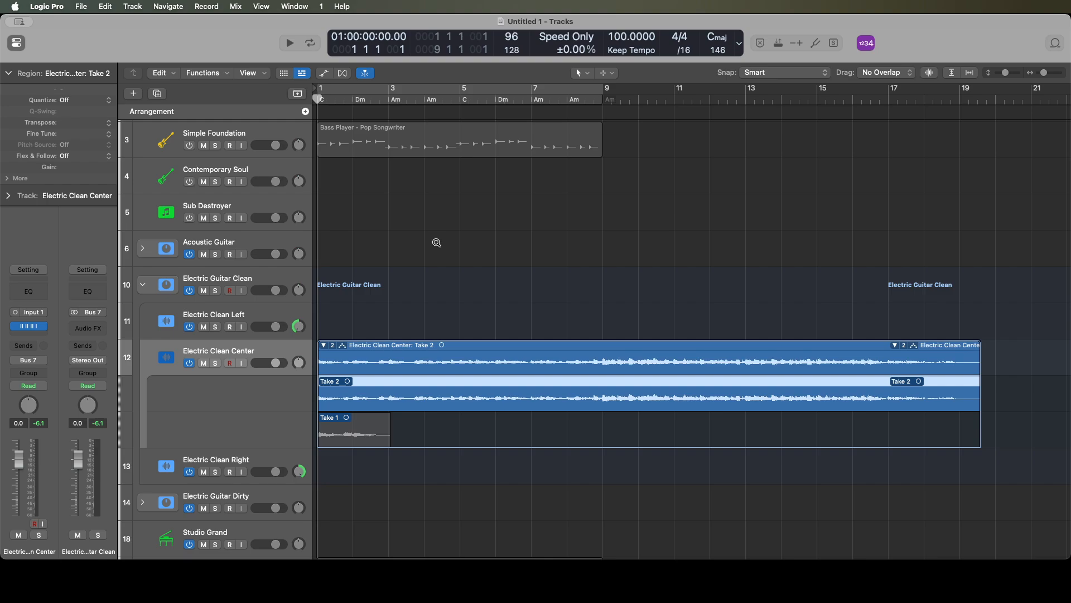
- Move the playhead to the end of the take, back to the project start, and forward to bar 17
key("ctrl+alt+Return")
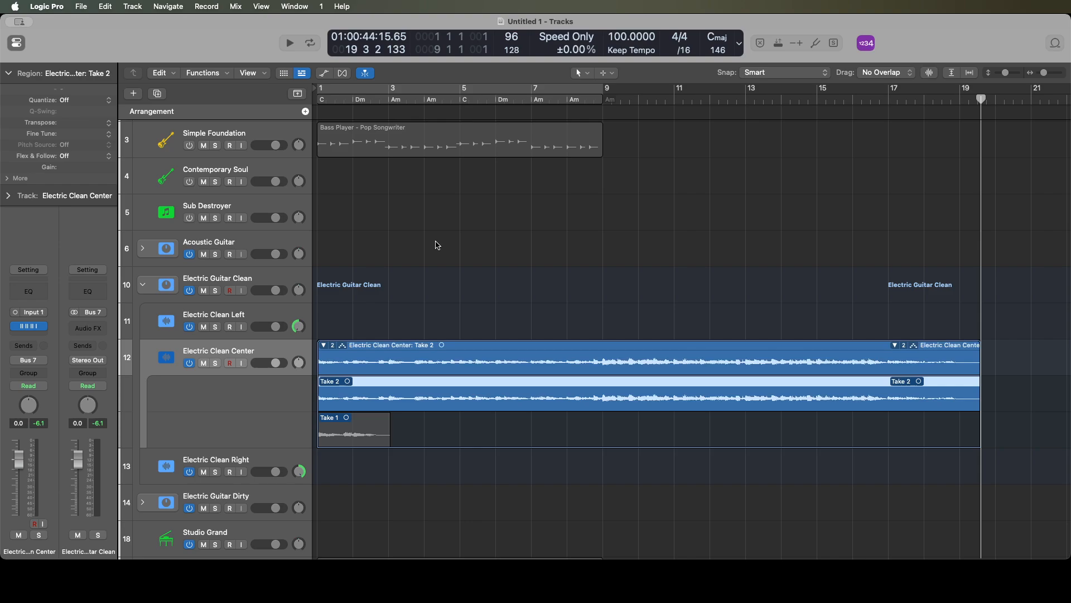
key("Return")
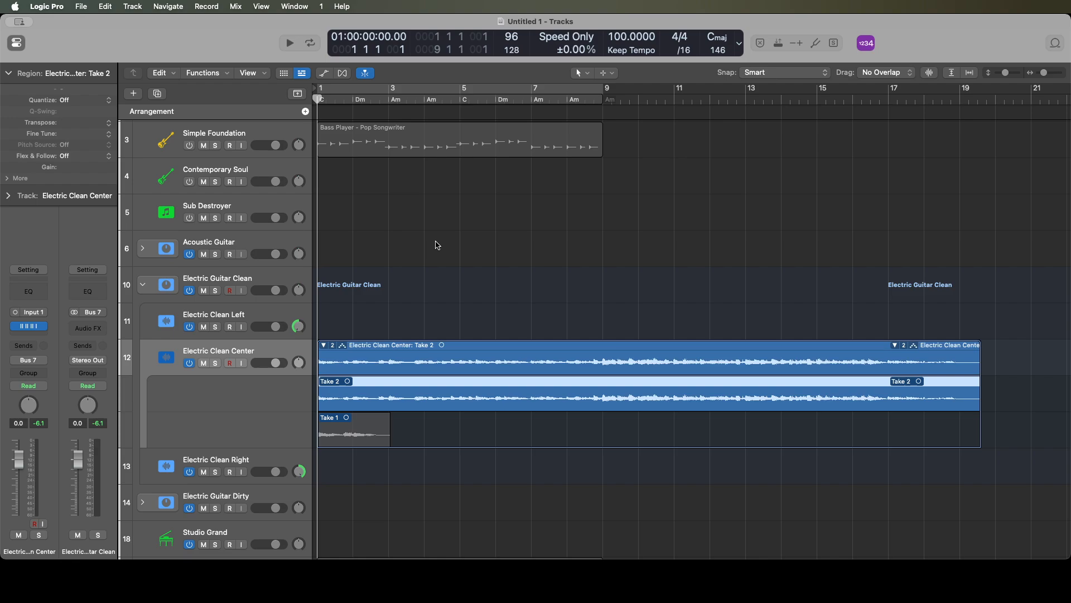
key("period")
key("period")
key("period")
key("period")
key("comma")
key("comma")
key("comma")
key("comma")
key("shift+period")
key("shift+period")
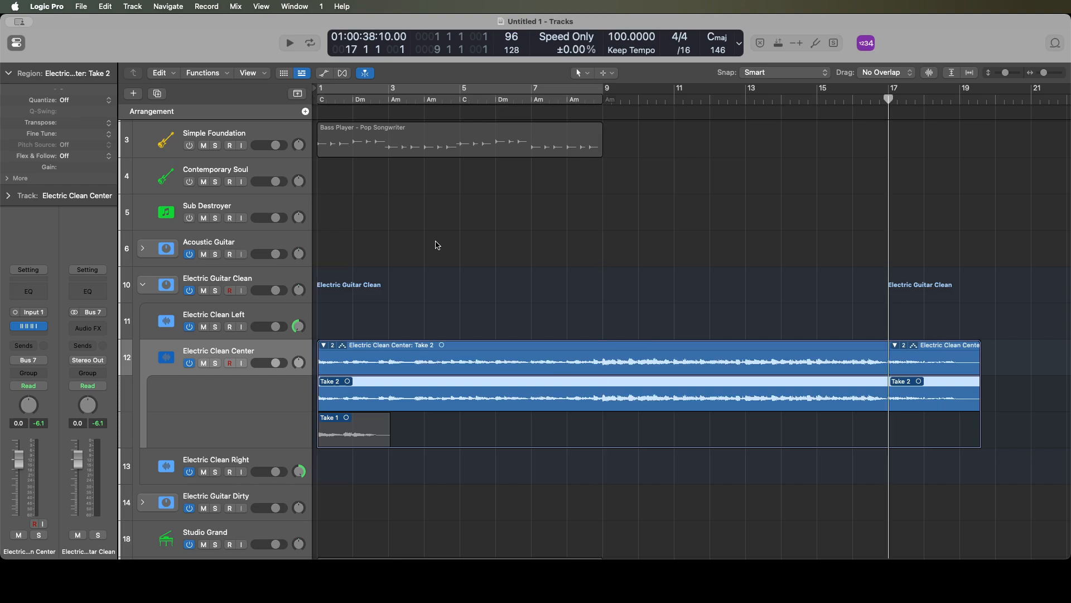
- Audition the end of the Electric Clean Center take from bar 17 and again from bar 16
key("space")
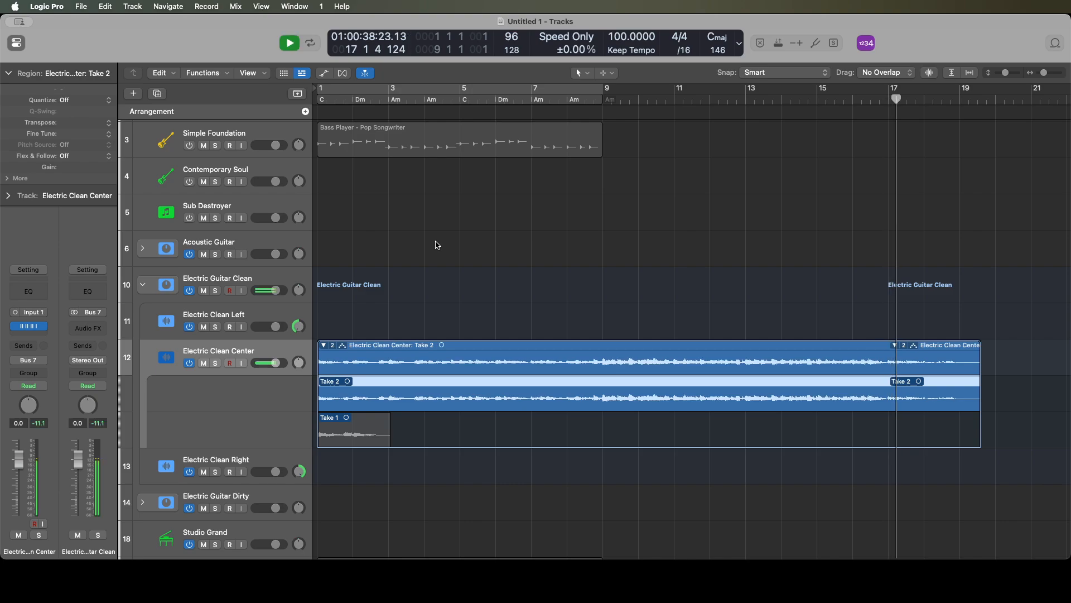
key("space")
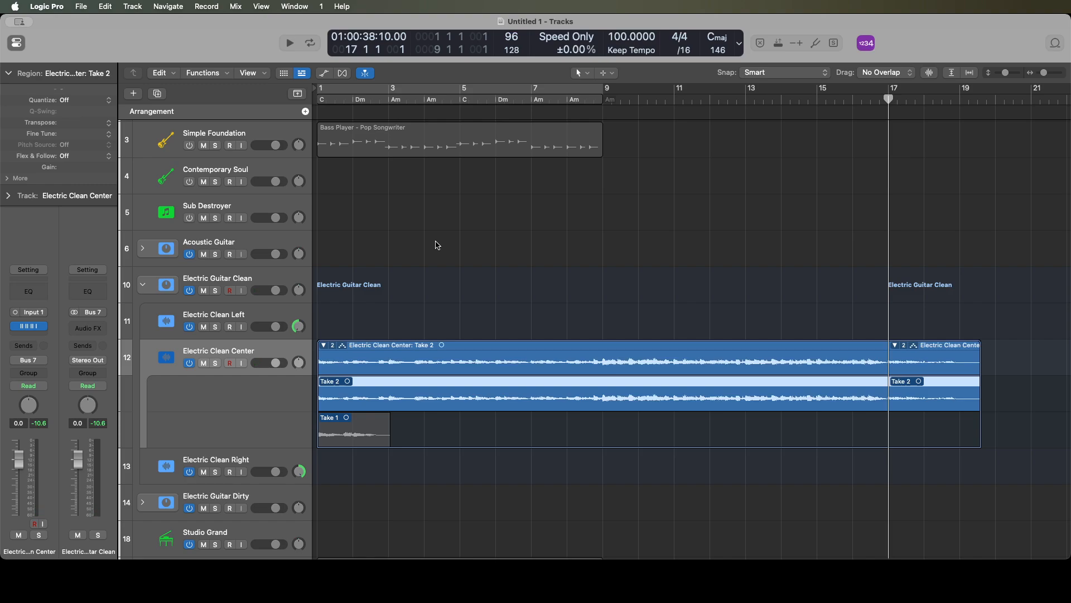
key("space")
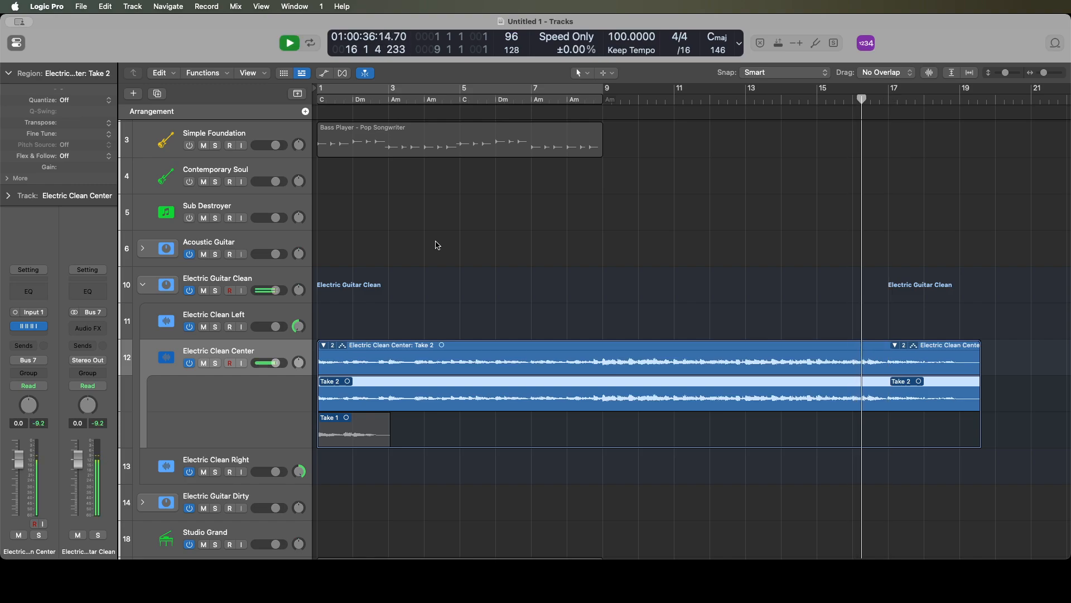
key("space")
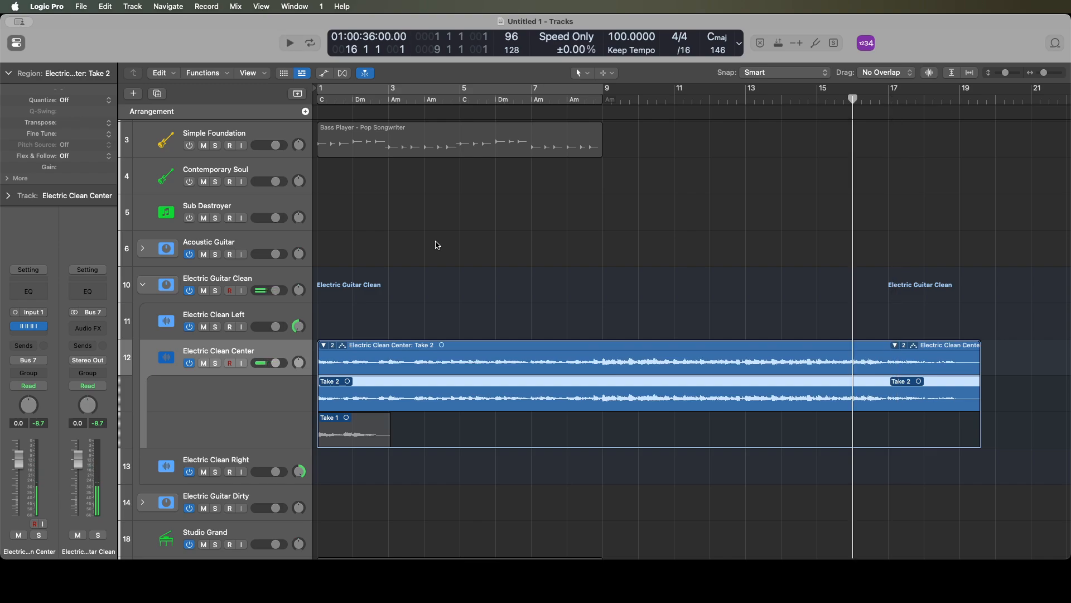
- Split the Electric Clean Center take folder at bar 17 and delete the part after the split
key("period")
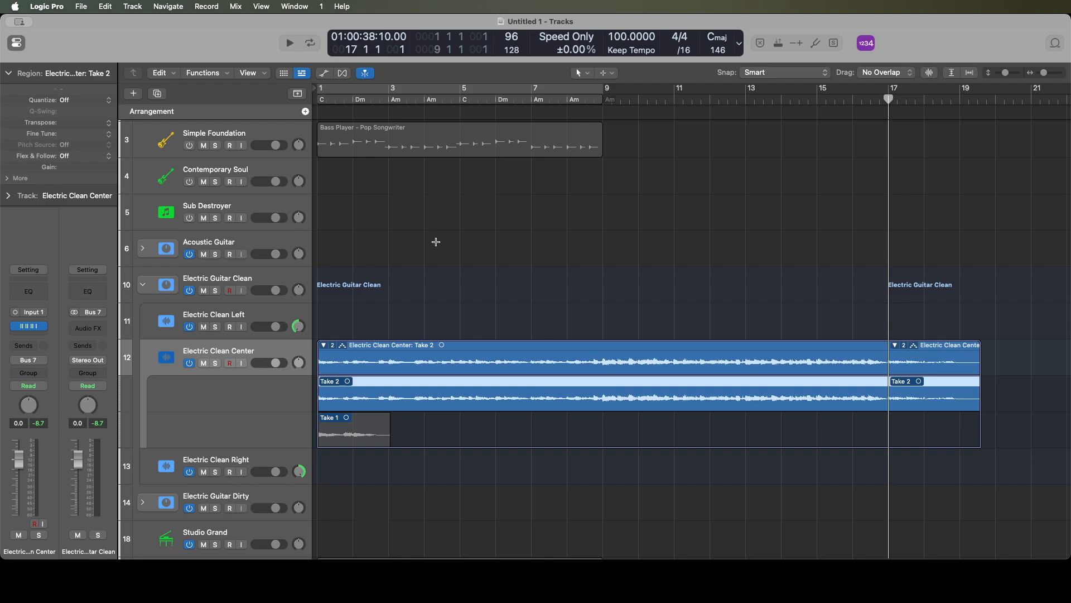
key("super+t")
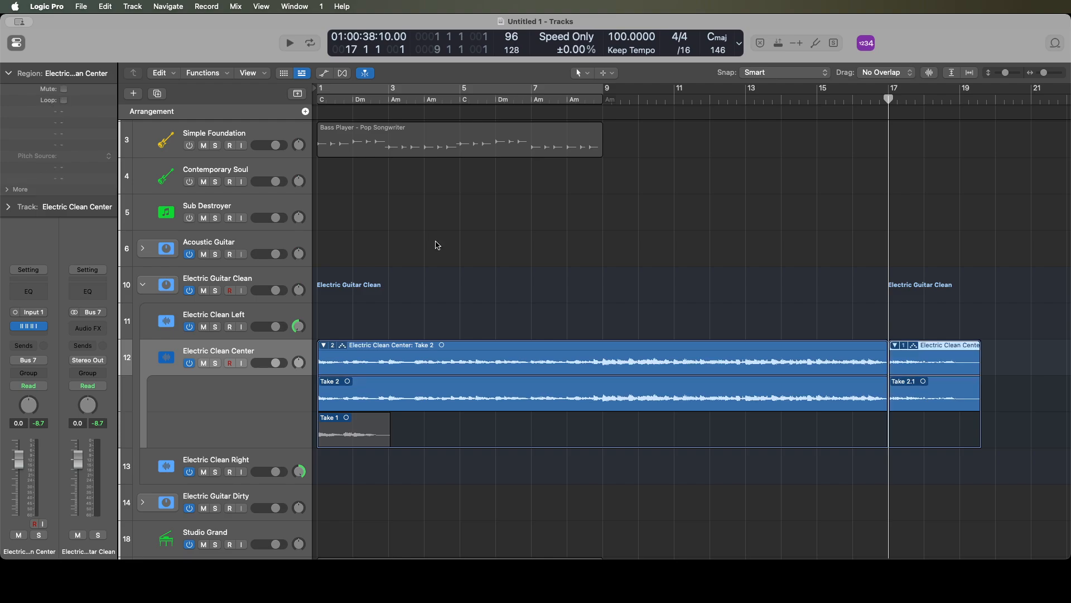
key("alt+Return")
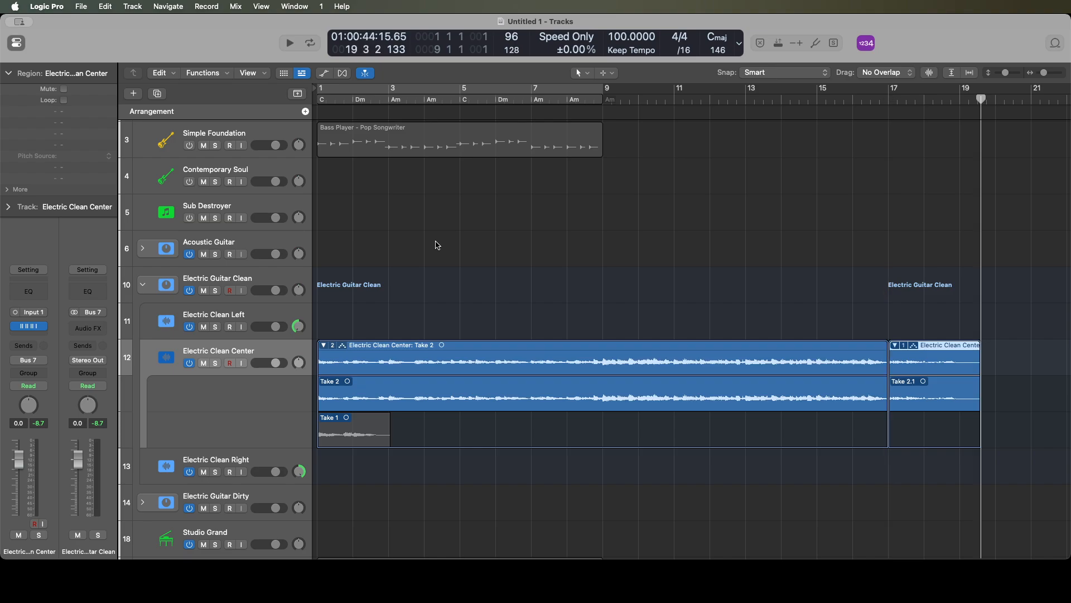
key("shift+Return")
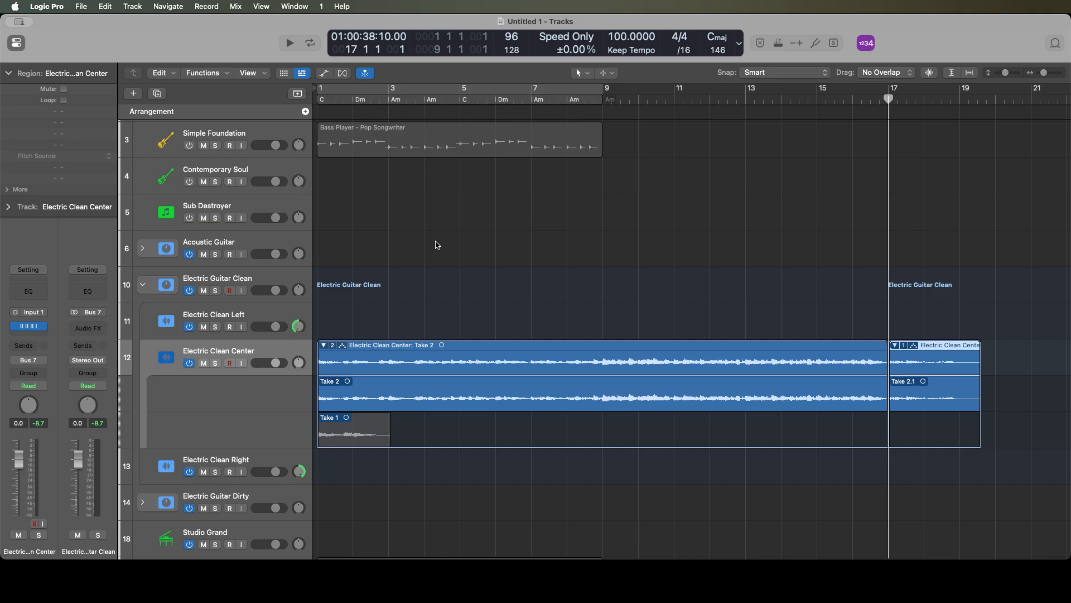
key("Delete")
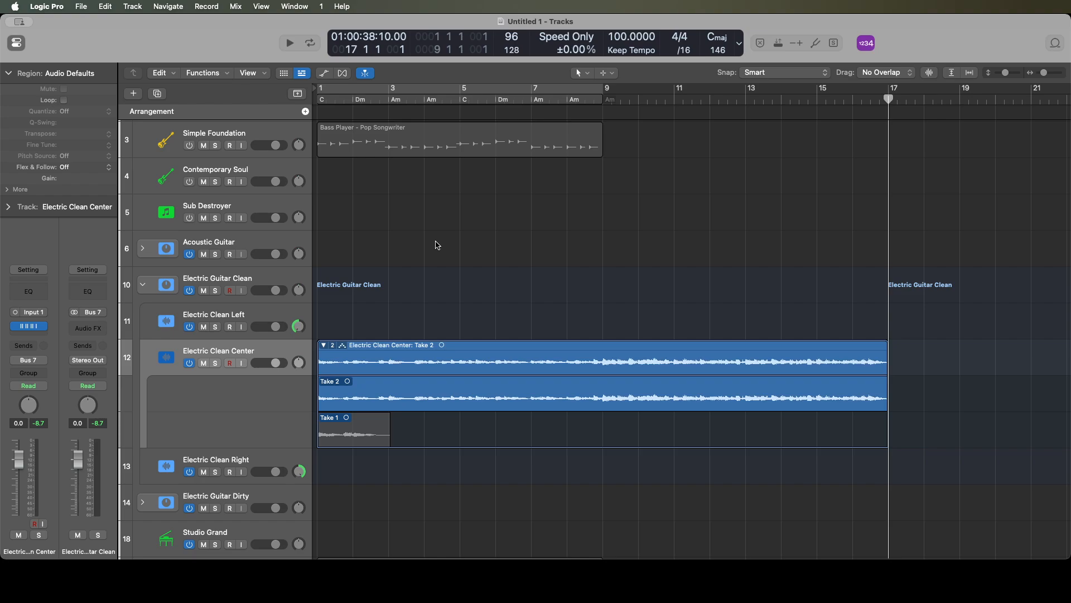
- Play the trimmed Electric Clean Center take from bar 17 and from bar 16 to check its ending
key("space")
key("space")
key("comma")
key("space")
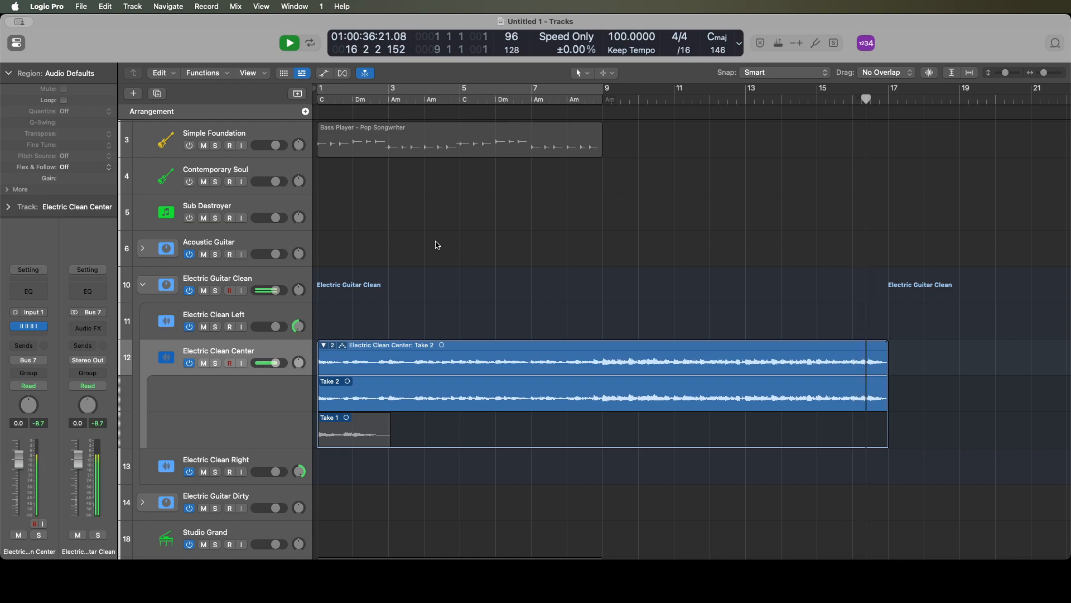
key("space")
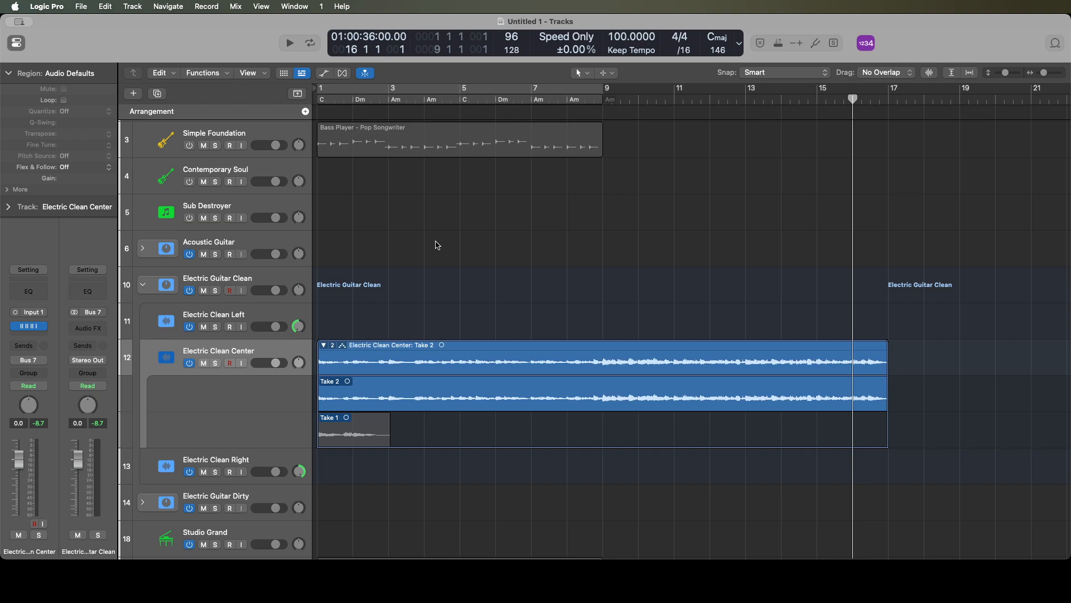
- Move the take folder from Electric Clean Center to bar 1 of the Electric Clean Left track by cutting and pasting
key("Return")
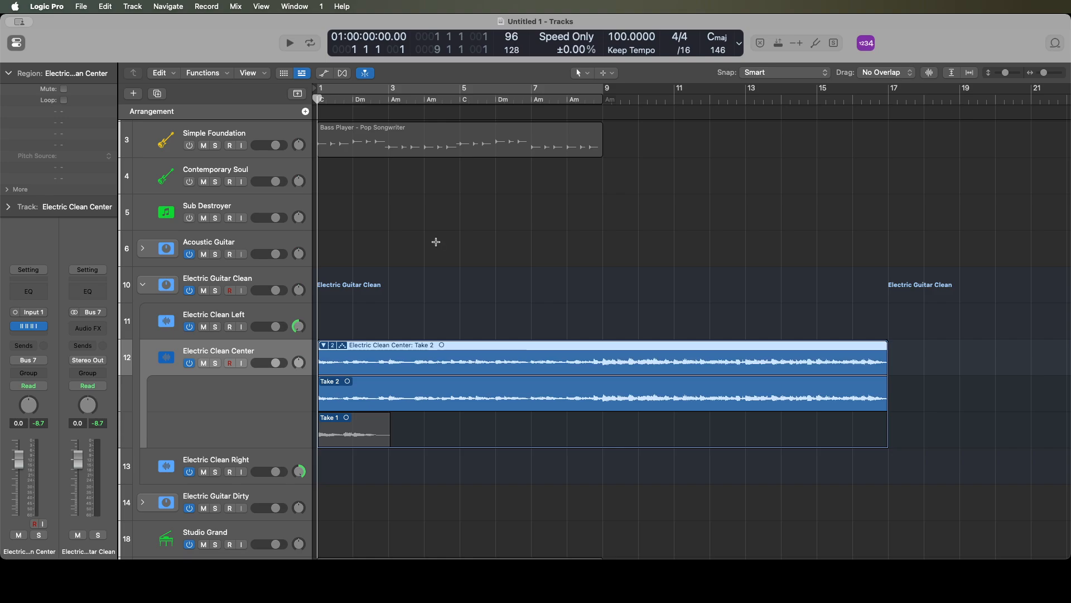
key("Delete")
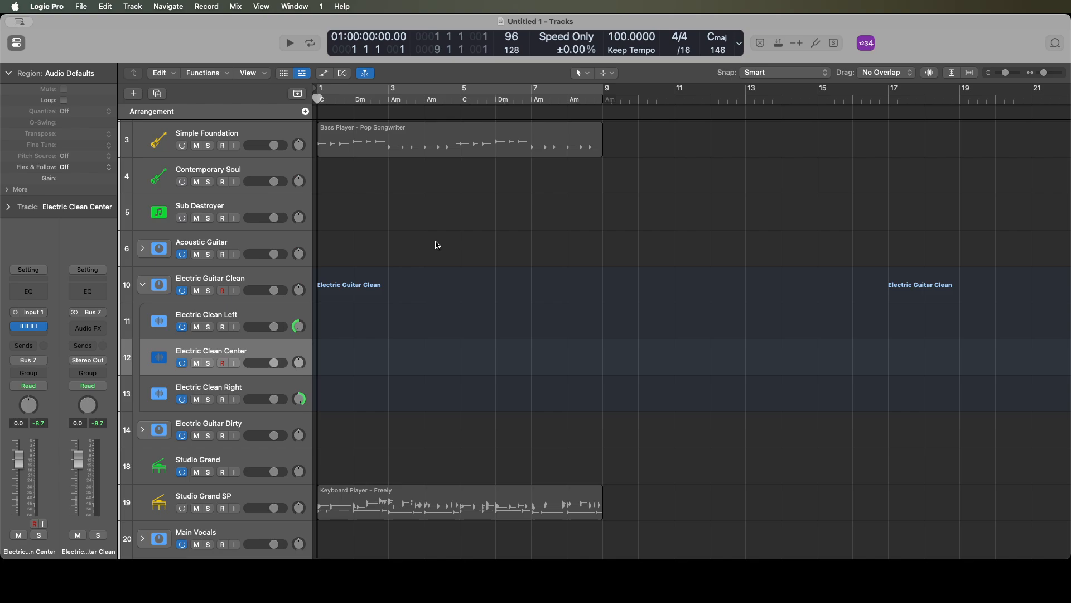
key("Up")
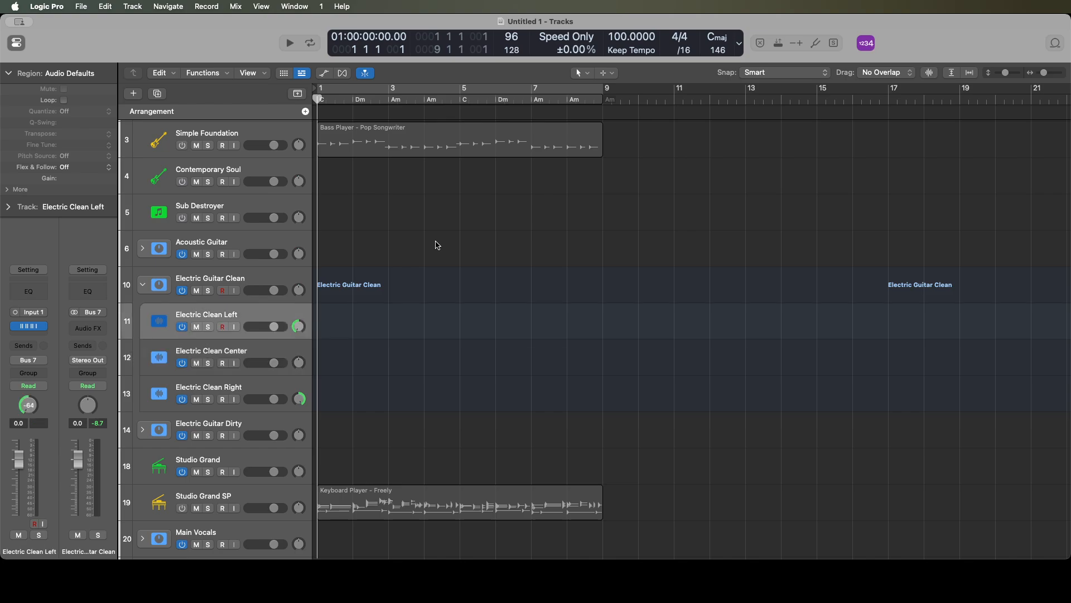
key("super+v")
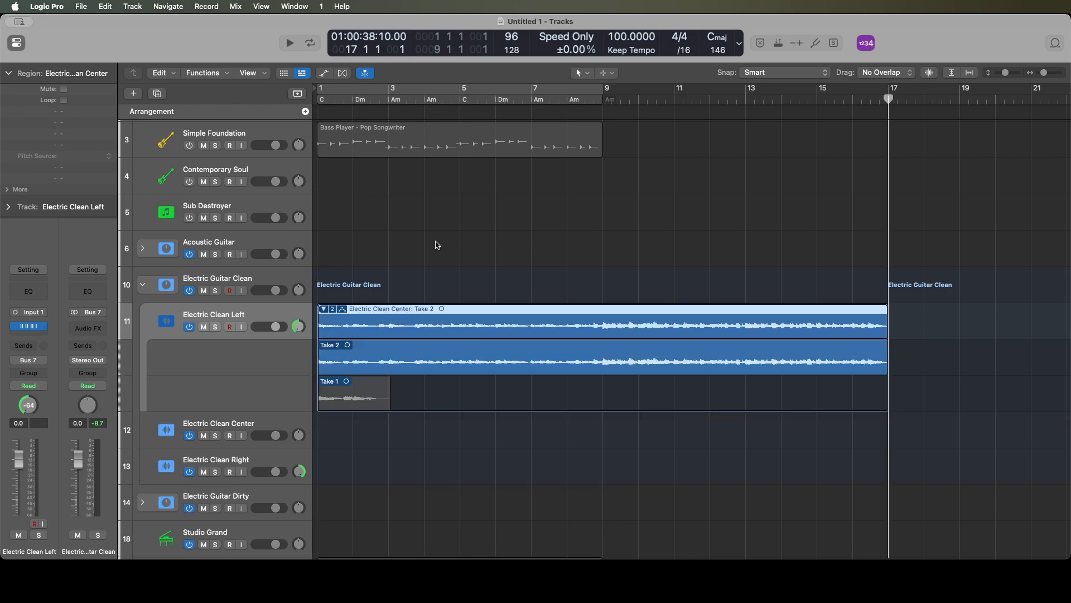
- Listen to the moved take on Electric Clean Left from the project start
key("Return")
key("space")
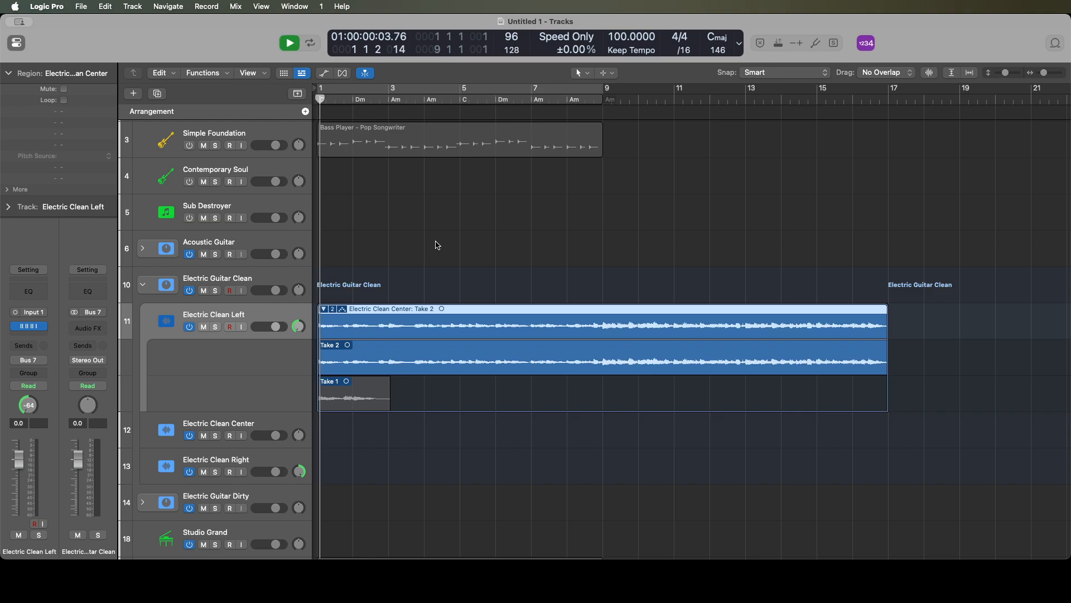
key("space")
key("super+v")
key("Return")
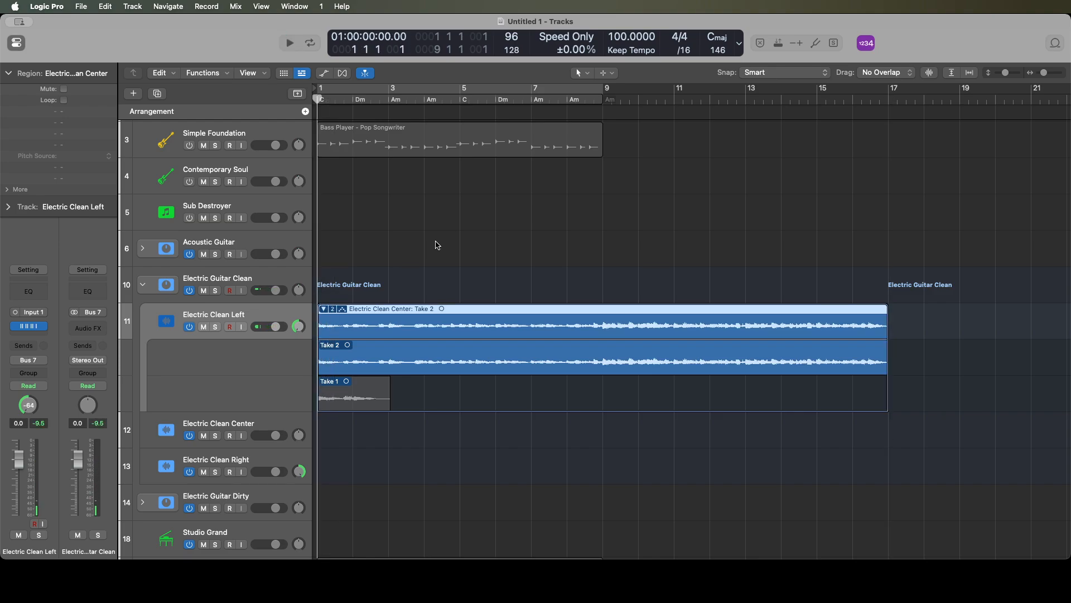
key("space")
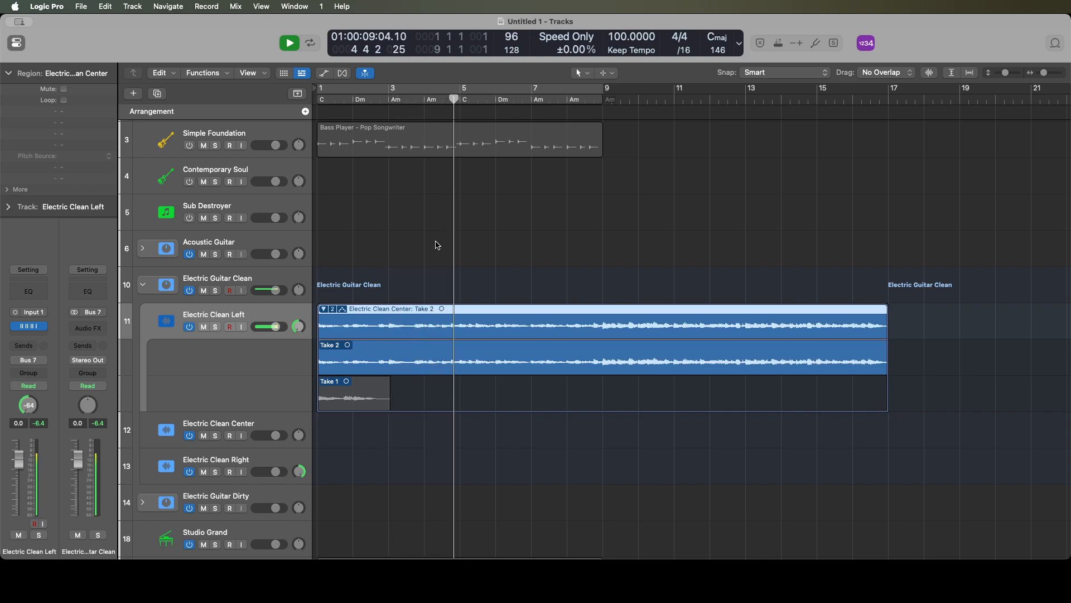
key("space")
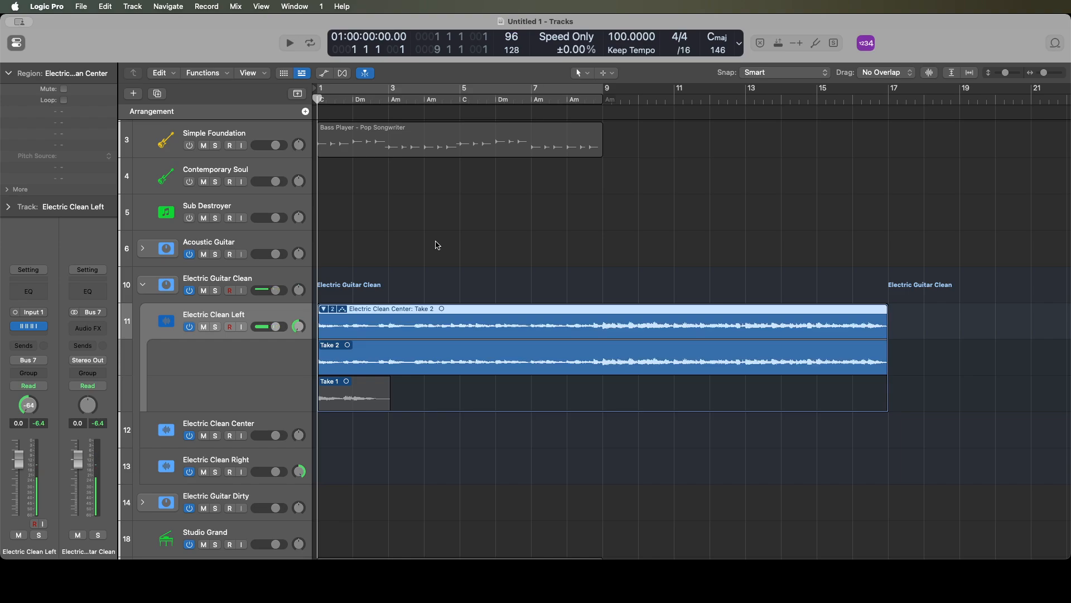
- Record a second guitar part on Electric Clean Right from the project start to about bar 19
key("Down")
key("Down")
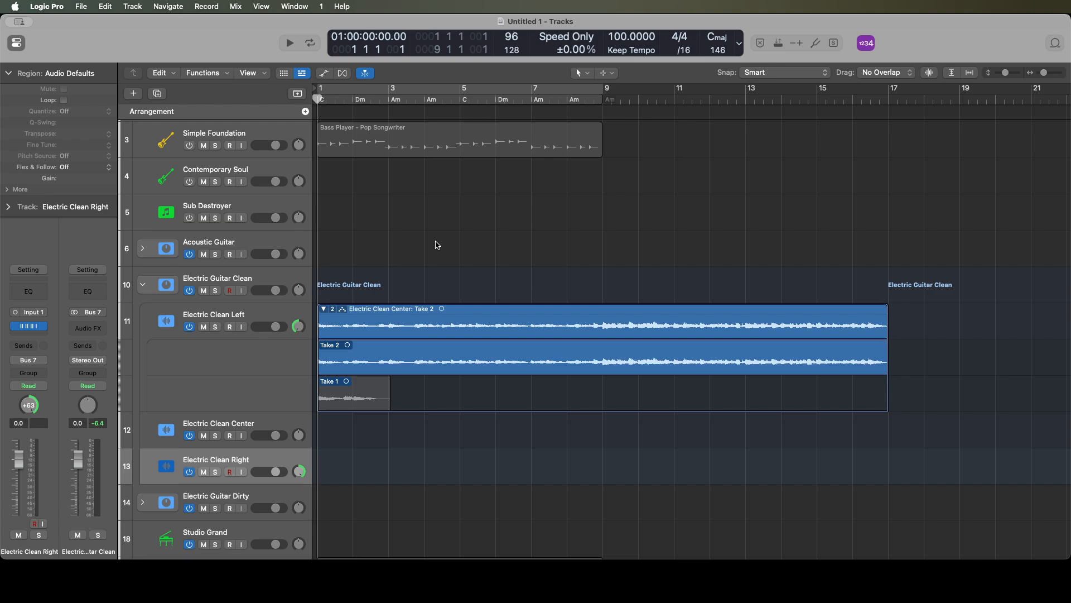
key("r")
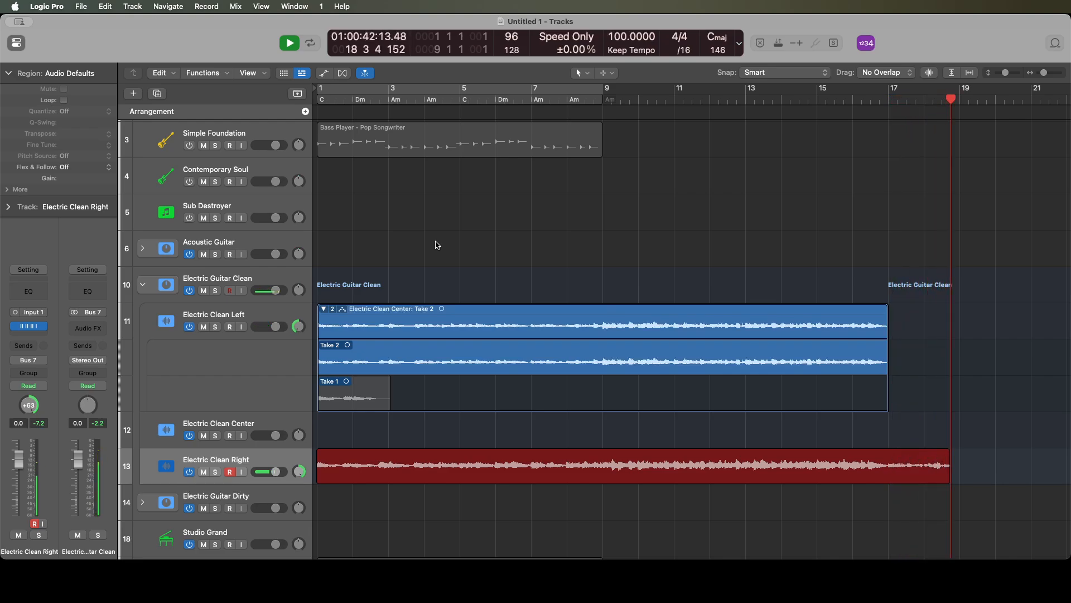
key("space")
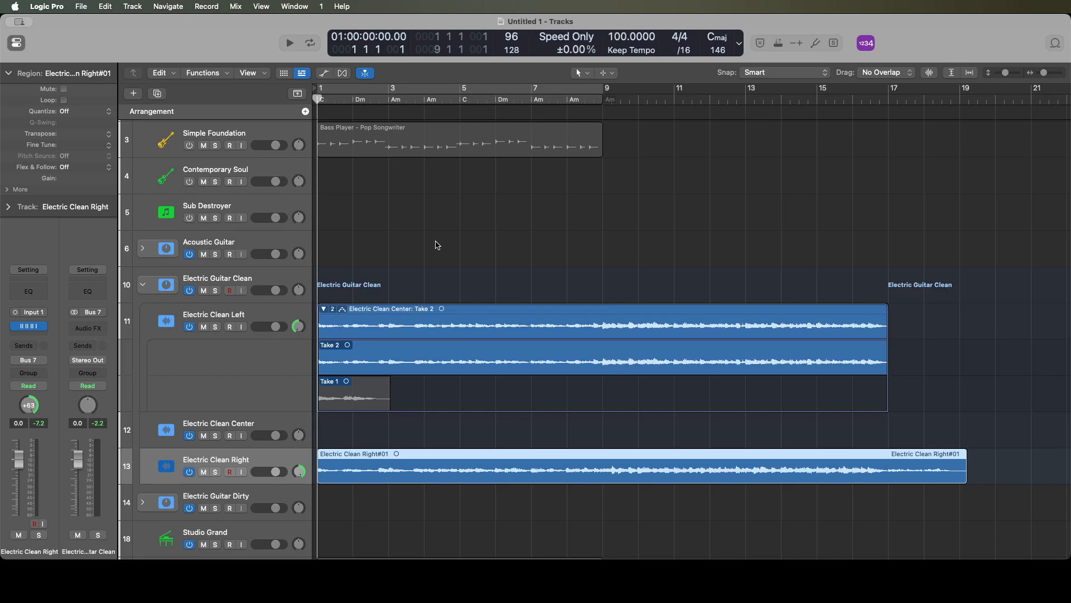
- Split the Electric Clean Right recording at bar 17 and delete the remainder after the split
key("period")
key("period")
key("Return")
key("shift+period")
key("shift+period")
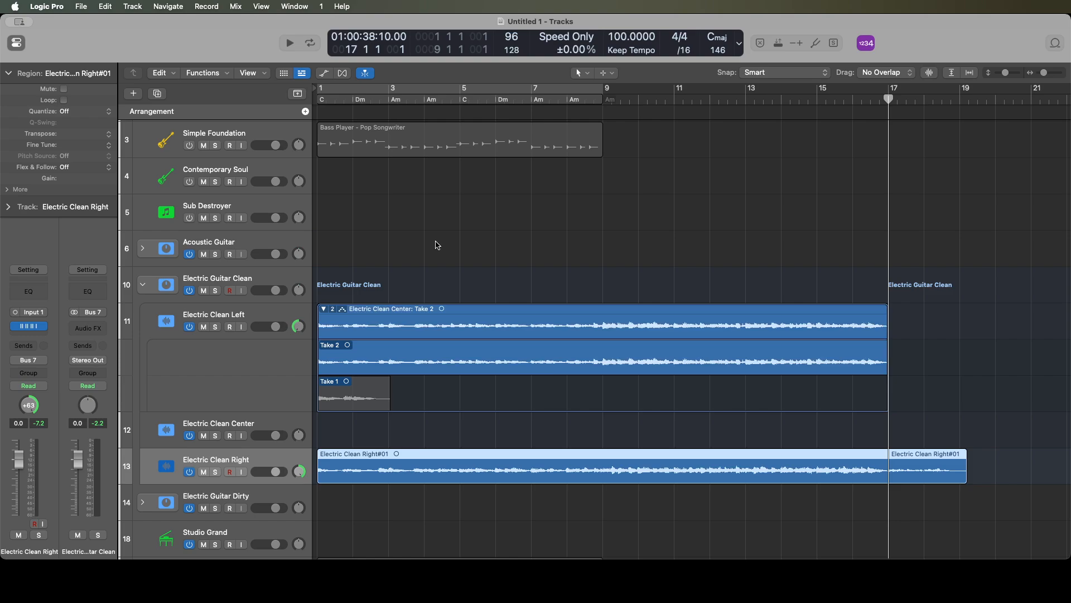
key("super+t")
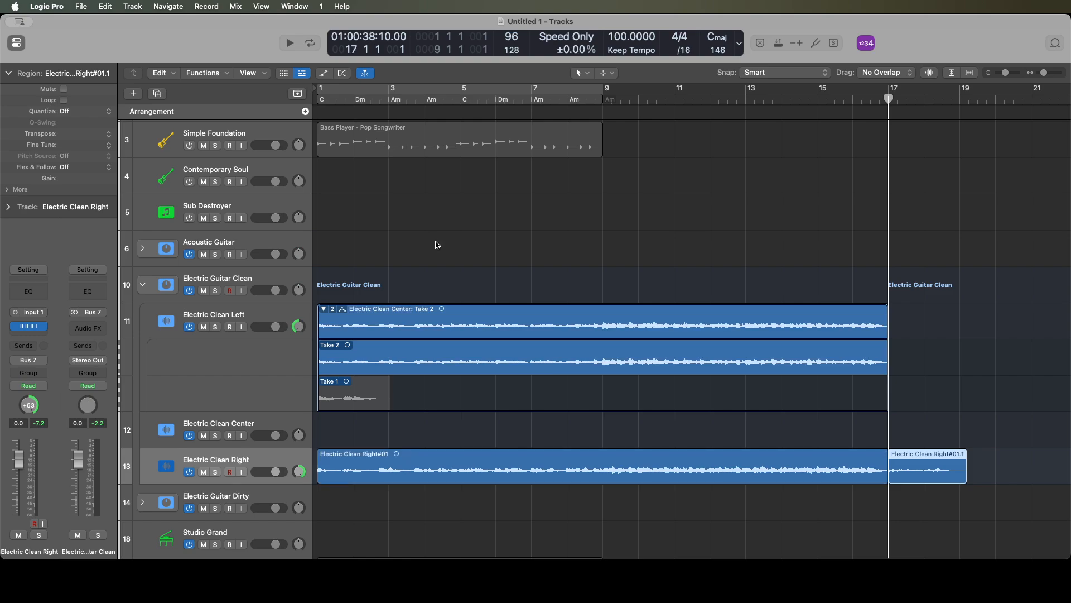
key("alt+Return")
key("shift+Return")
key("Delete")
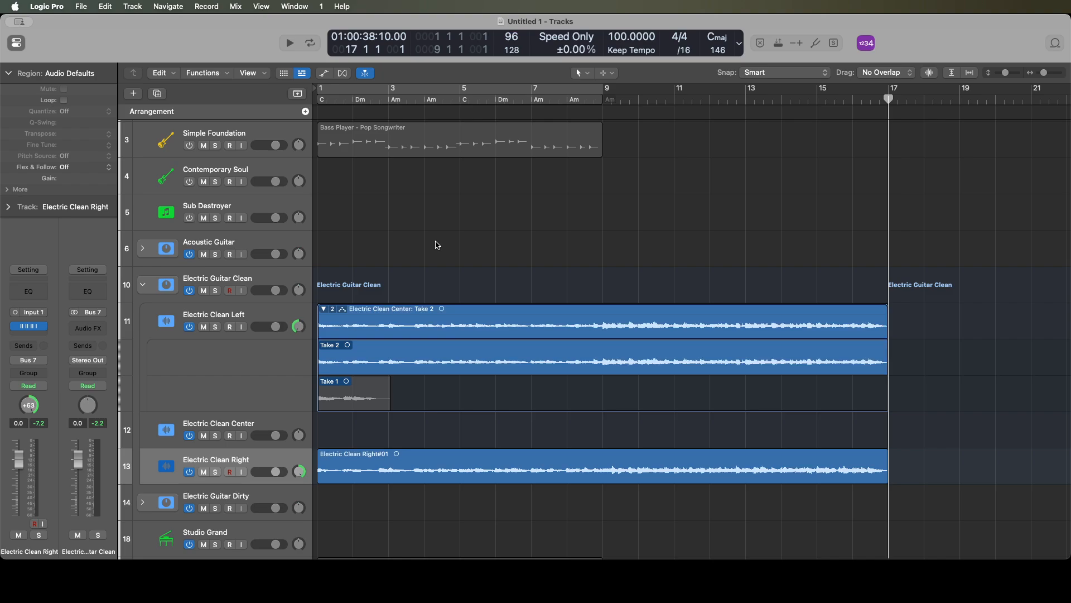
- Play both clean guitar parts together from the project start to just past bar 17
key("Return")
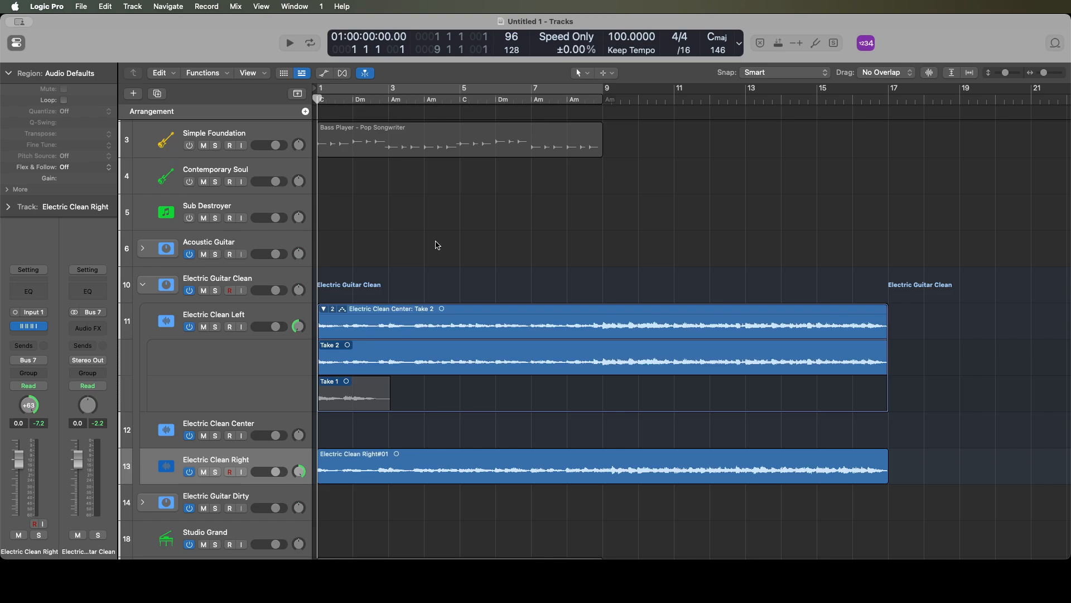
key("space")
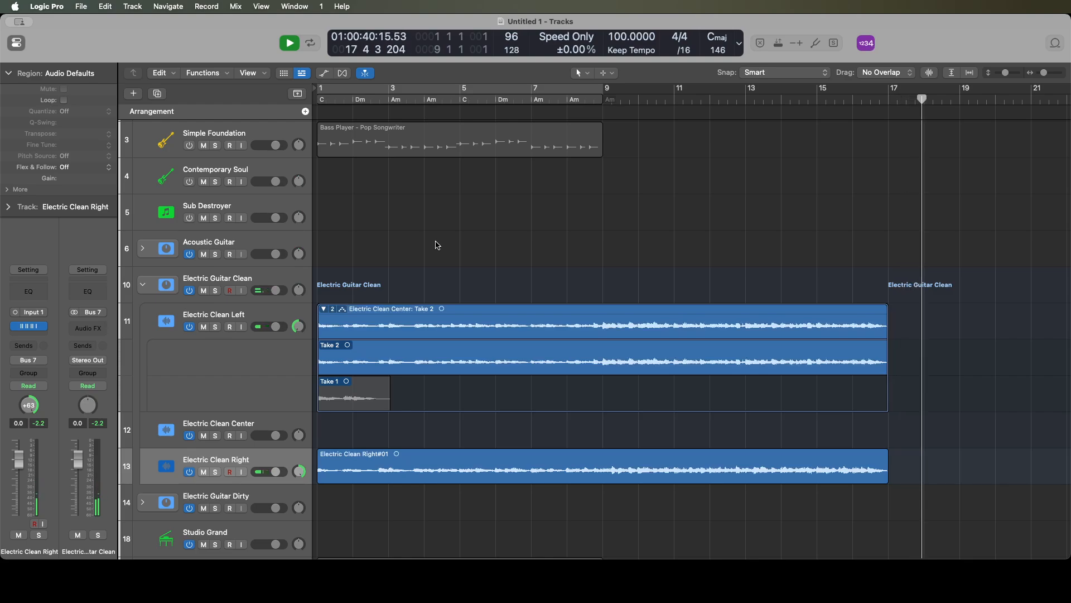
key("space")
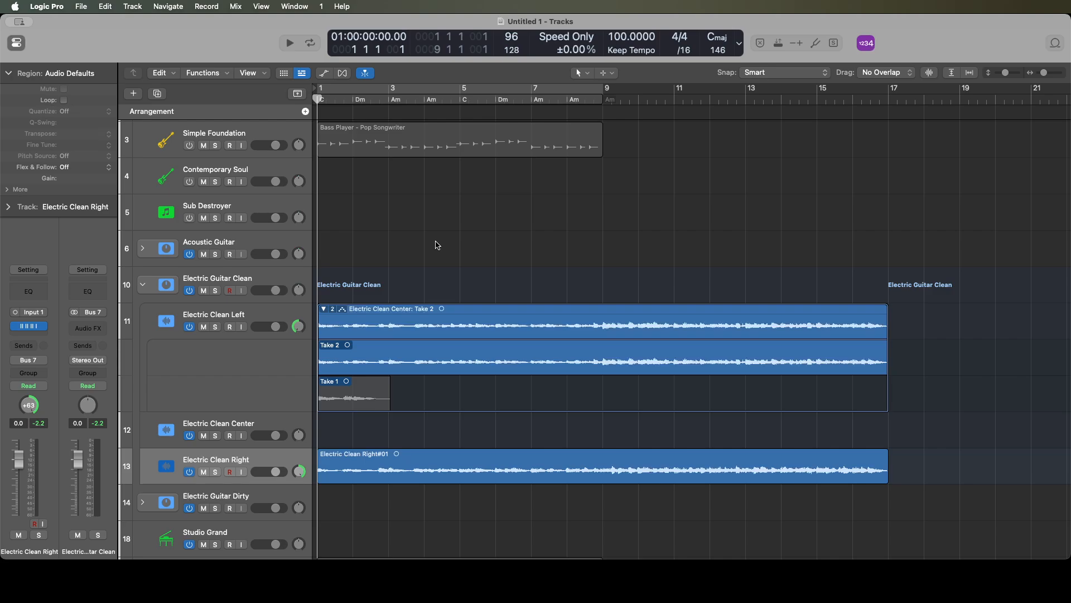
- Select the Electric Clean Center track and move the playhead to bar 17
key("Up")
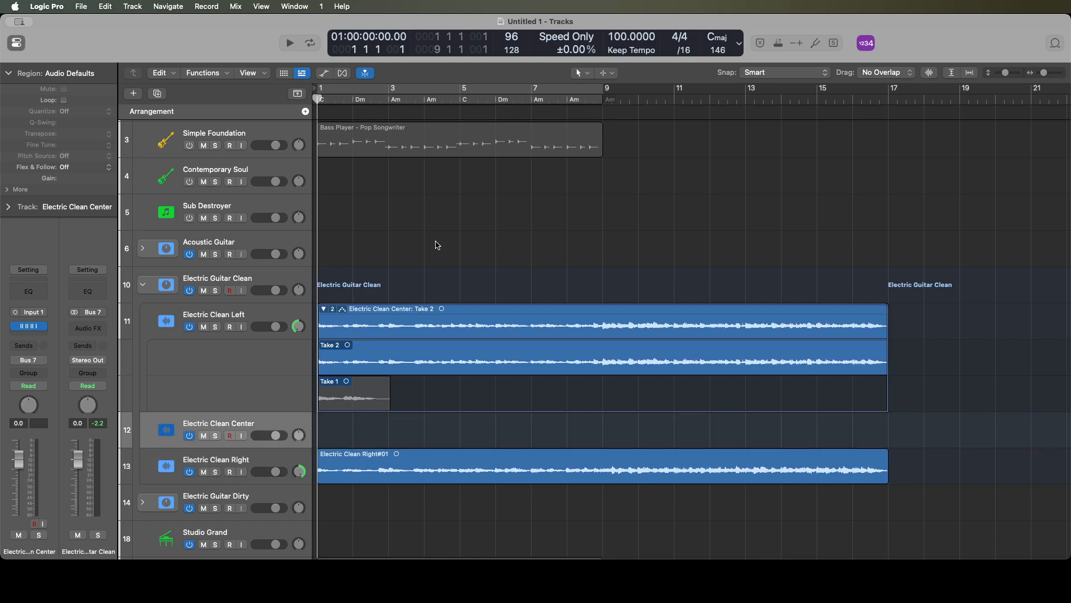
key("shift+period")
key("shift+period")
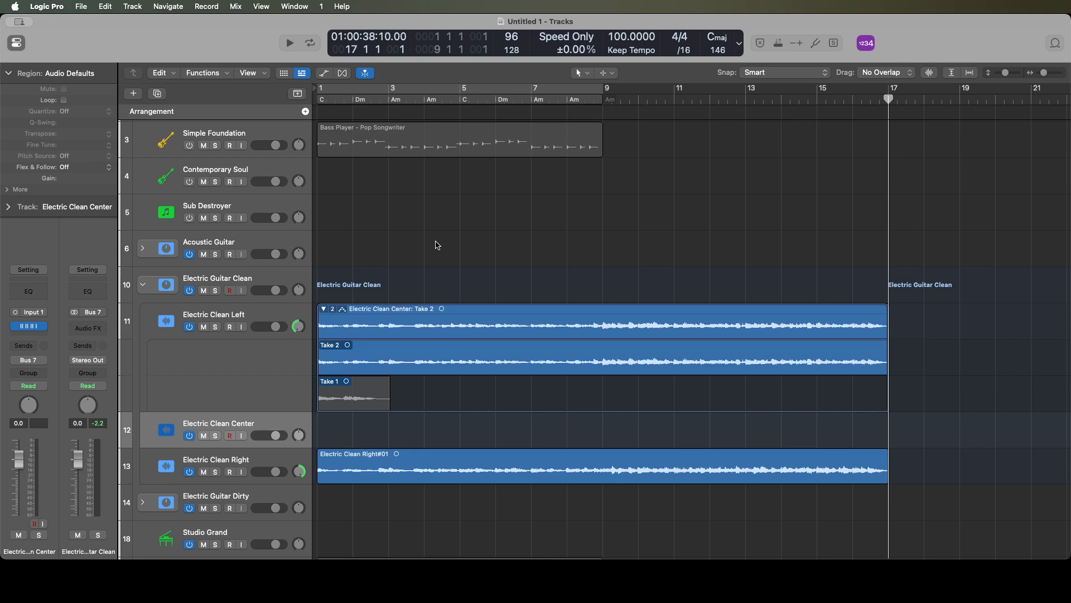
key("space")
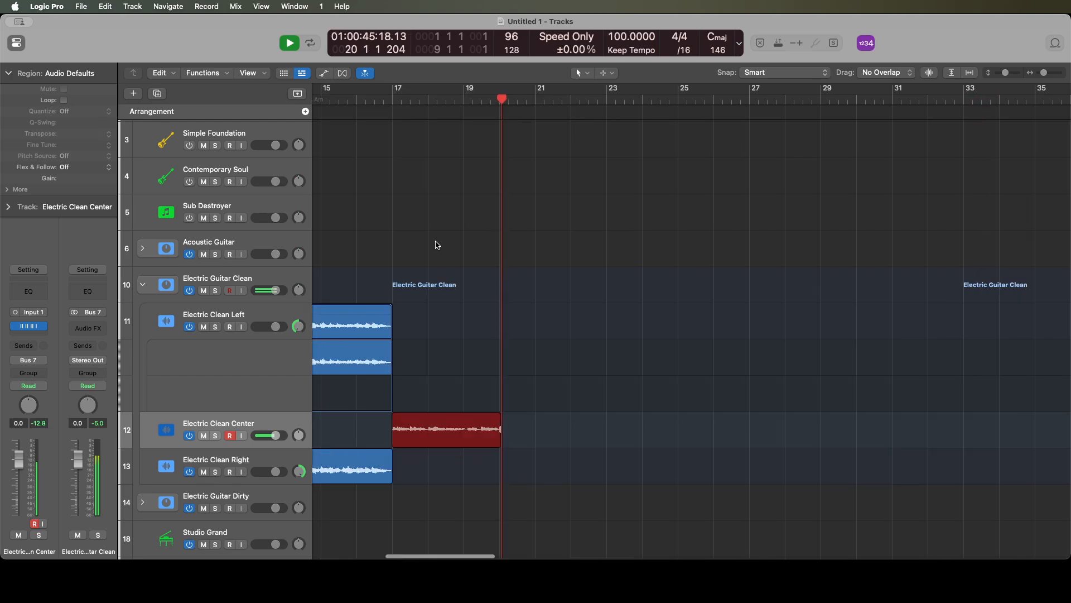
key("space")
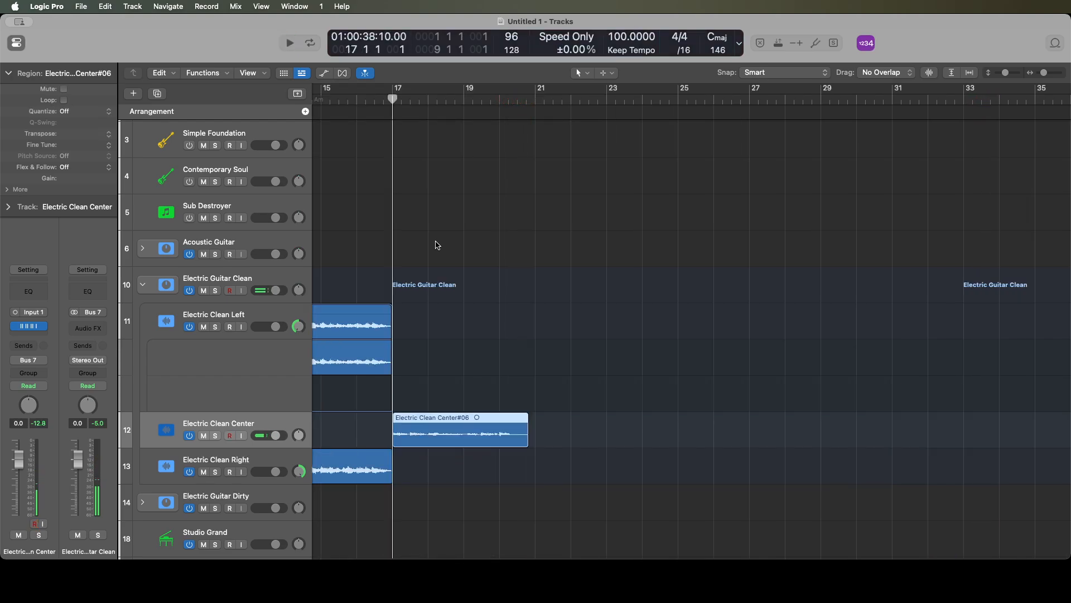
key("Delete")
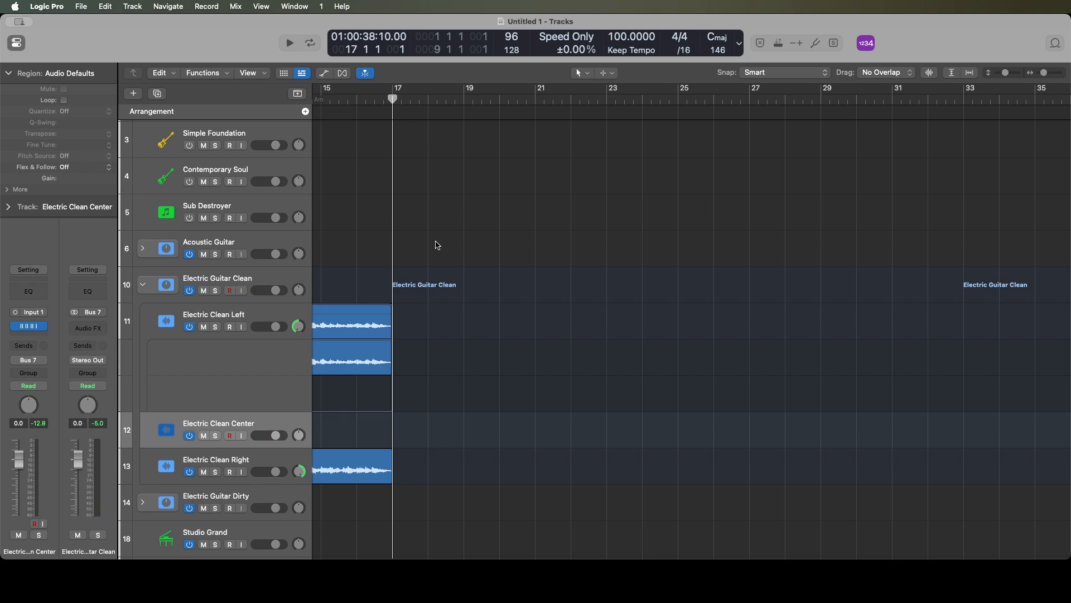
key("r")
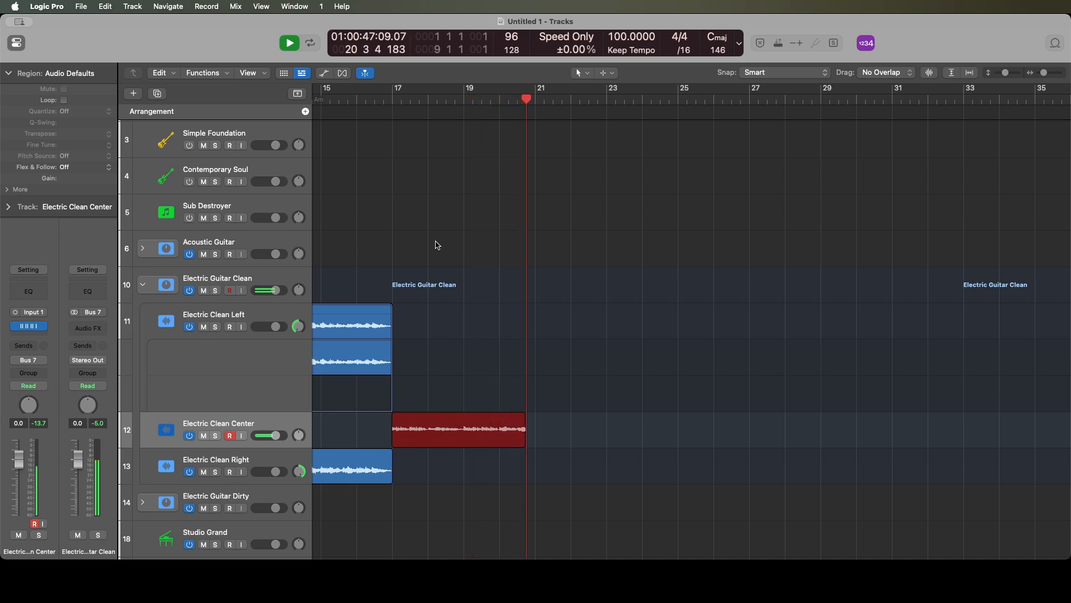
key("space")
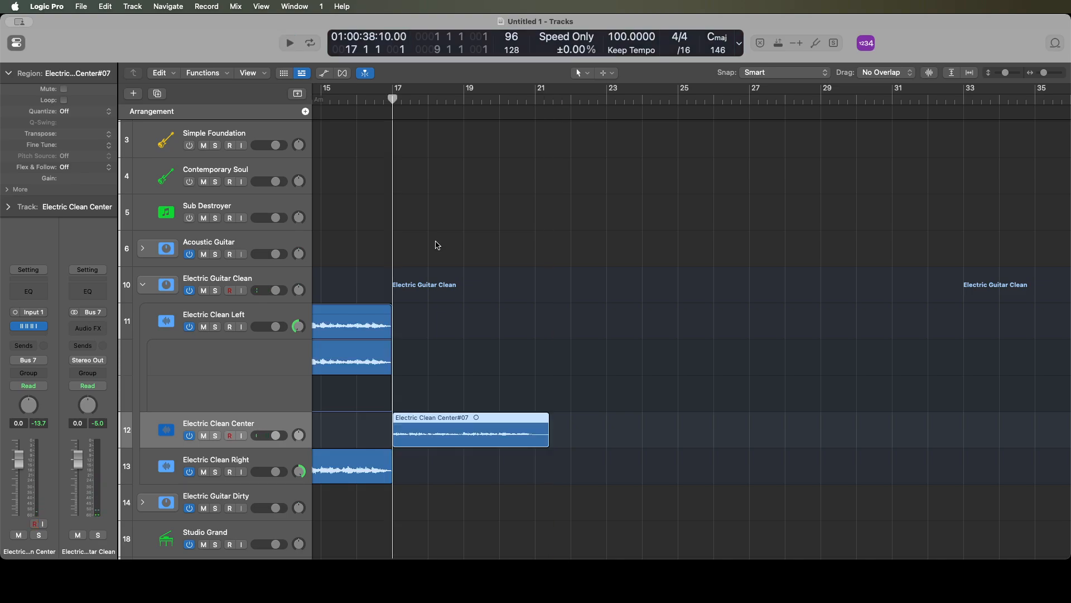
key("Delete")
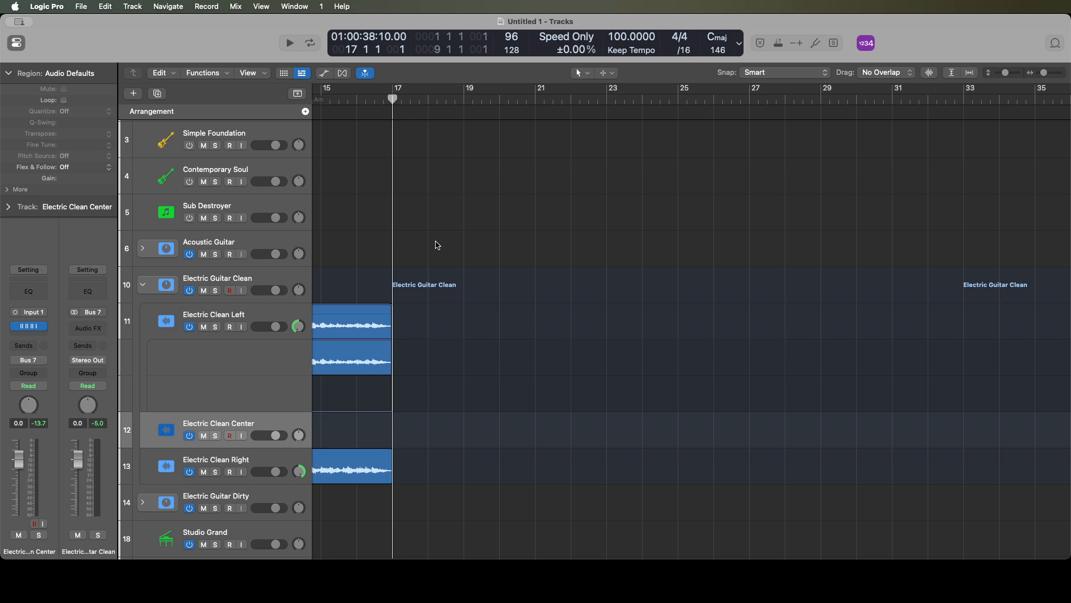
- Record a guitar part on Electric Clean Center from bar 17 to about bar 21
key("space")
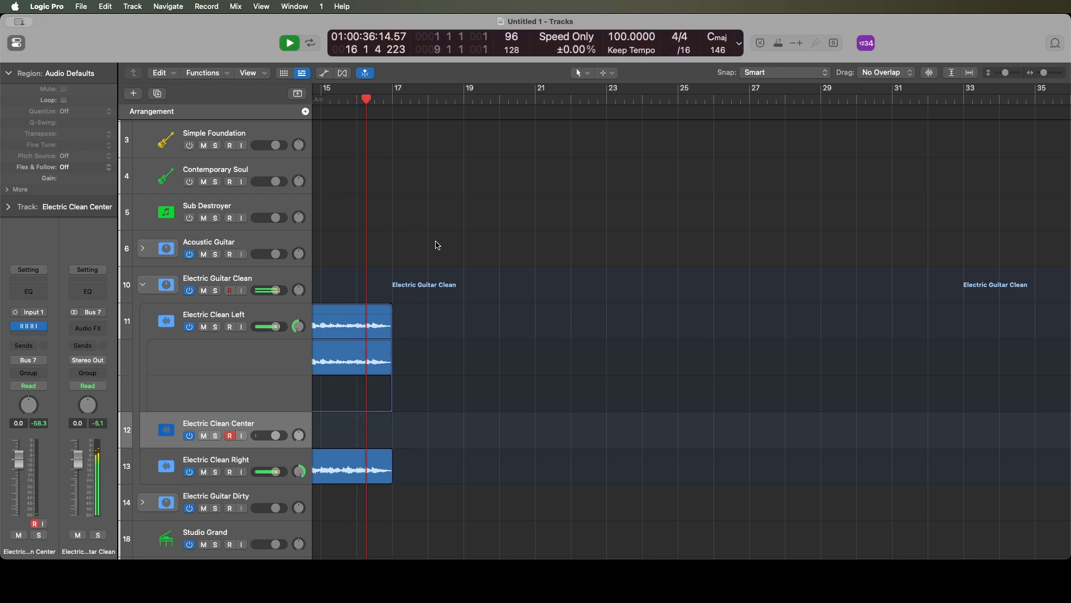
key("r")
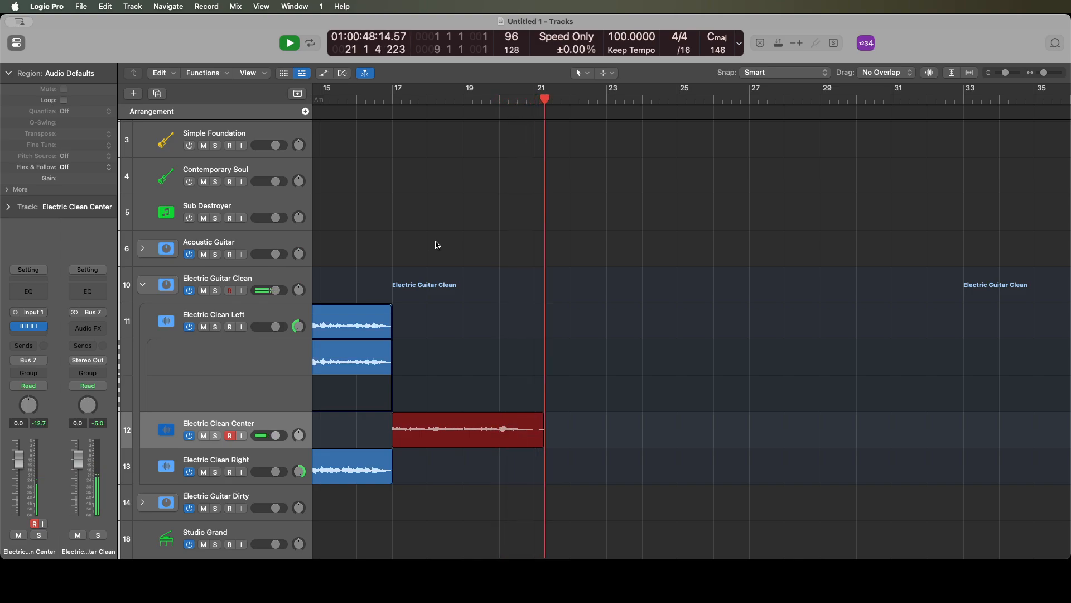
key("space")
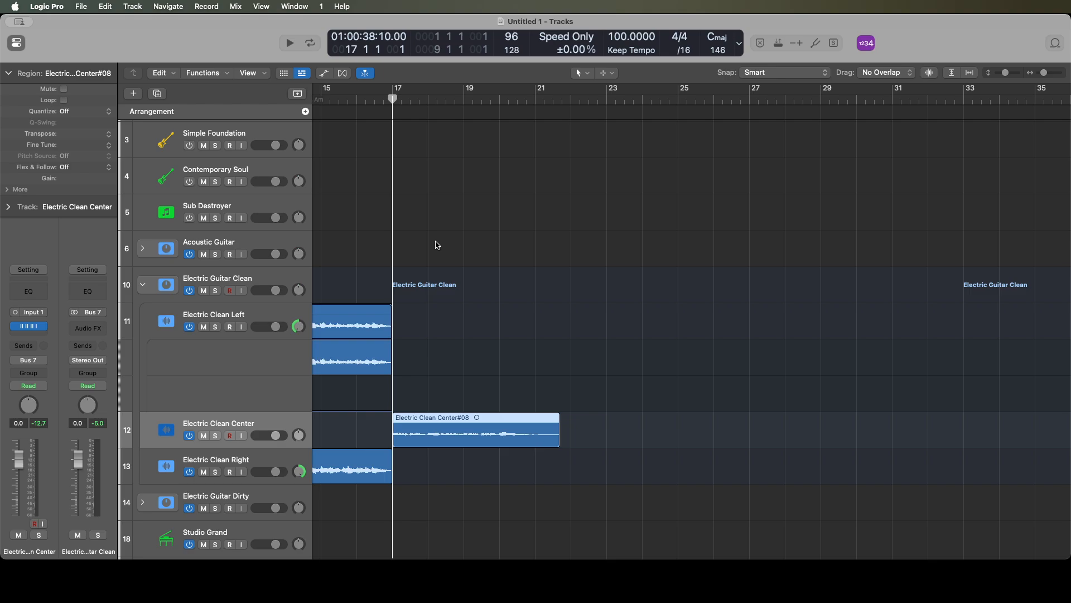
- Play the new Electric Clean Center recording from bar 21 and from bar 20 to check its ending
key("period")
key("period")
key("period")
key("period")
key("space")
key("space")
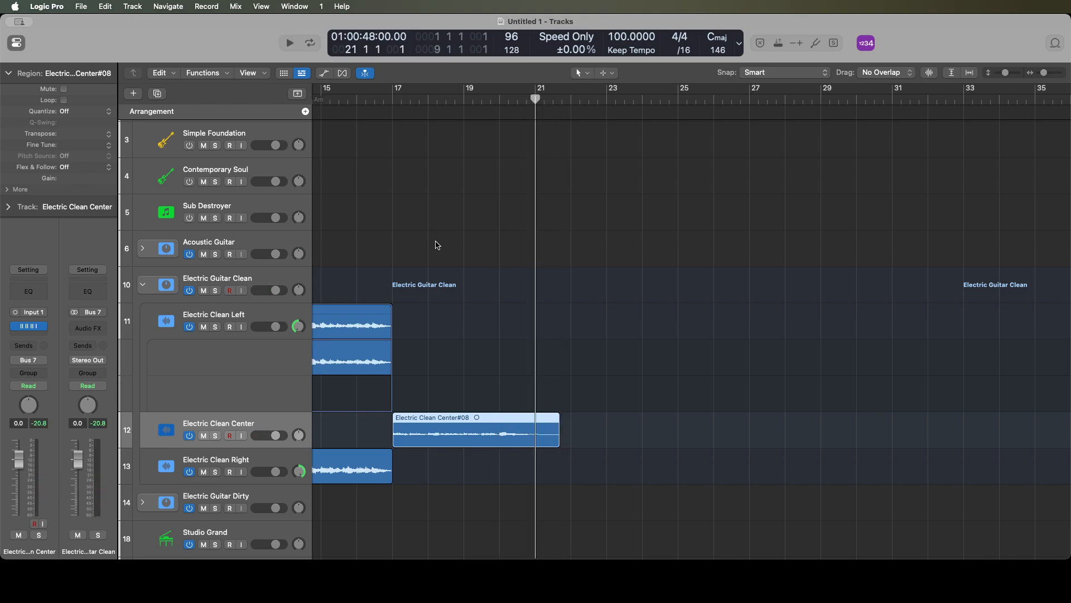
key("comma")
key("space")
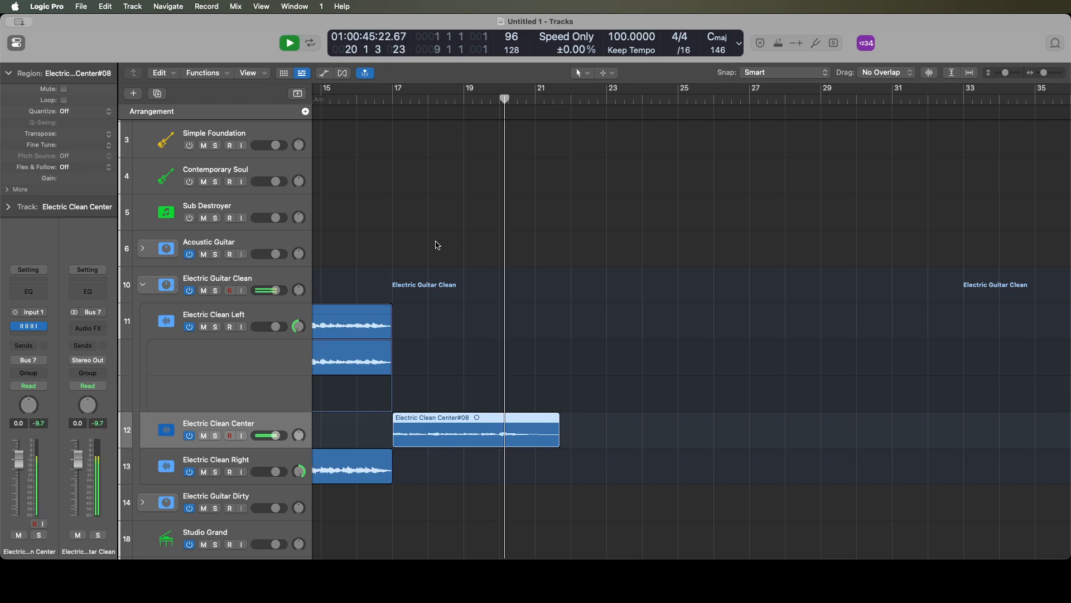
key("space")
- Split the Electric Clean Center recording at bar 21 and delete the short leftover piece
key("period")
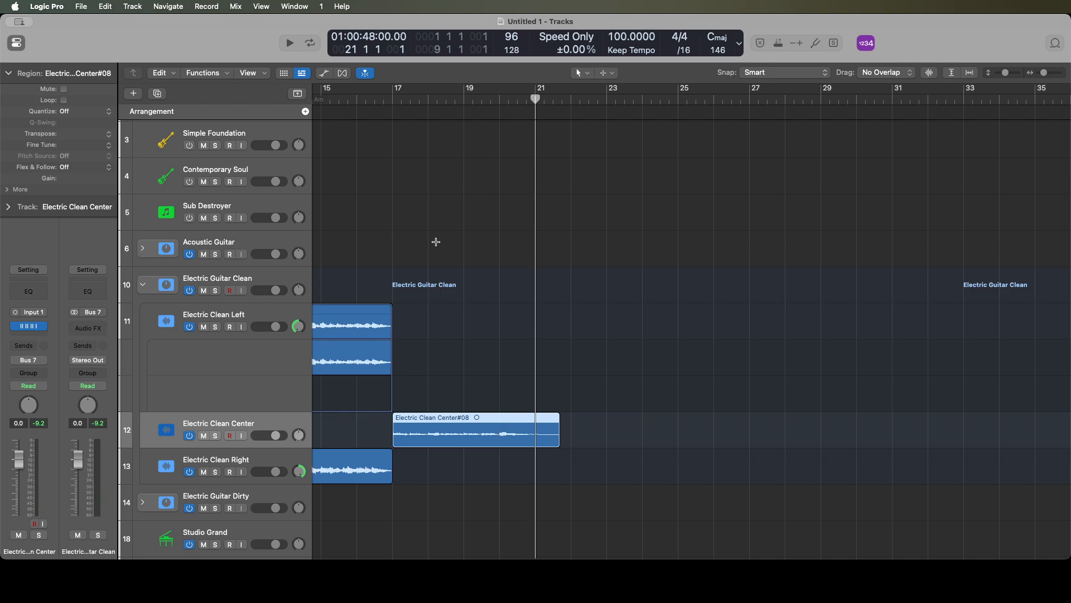
key("super+t")
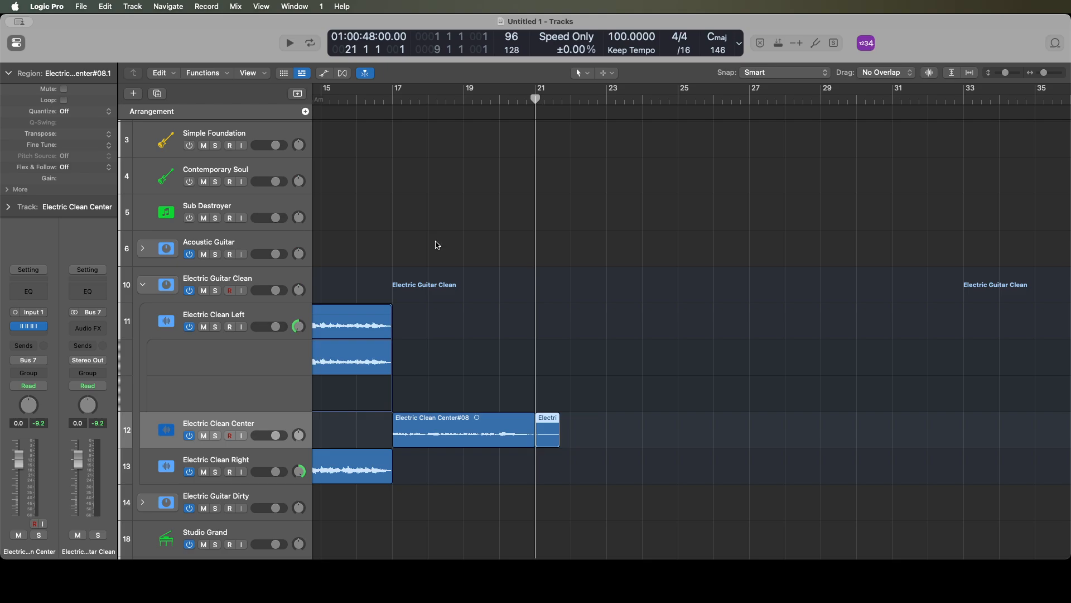
key("Delete")
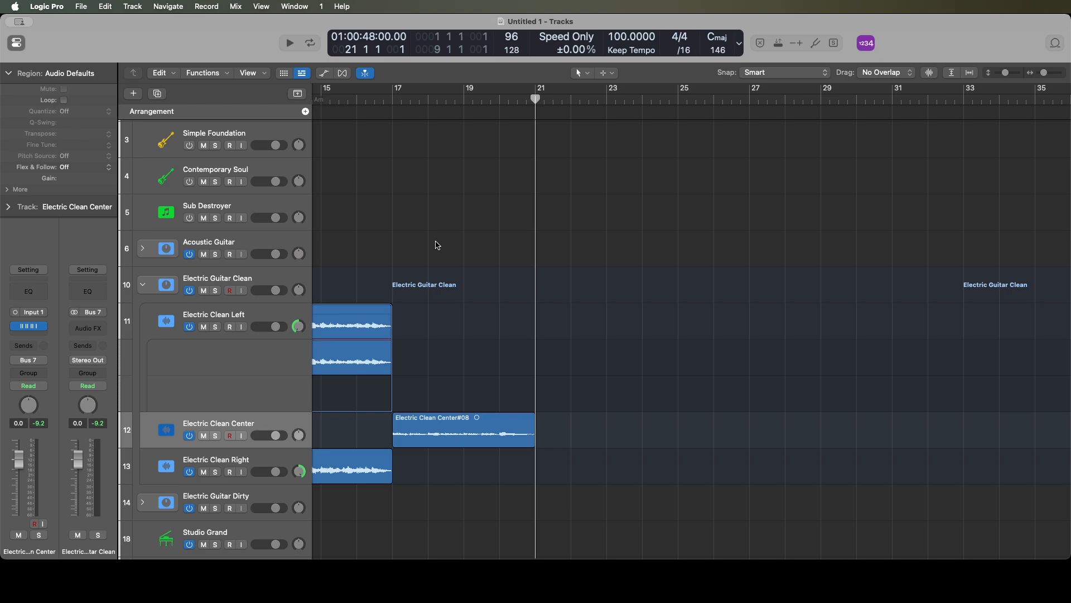
- Move the trimmed region from Electric Clean Center to bar 17 of Electric Clean Left by cutting and pasting
key("Left")
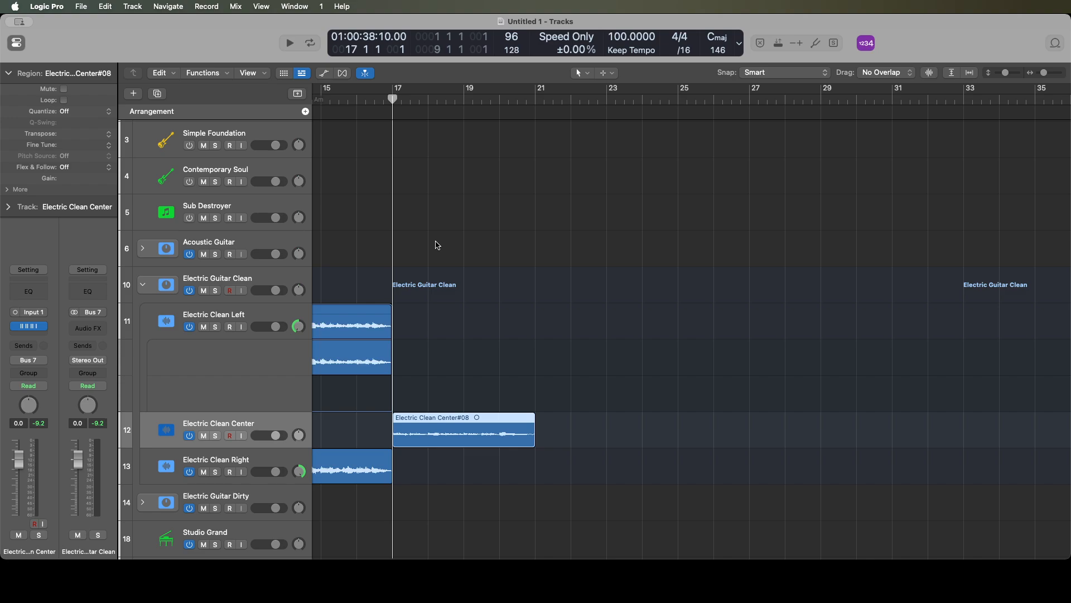
key("space")
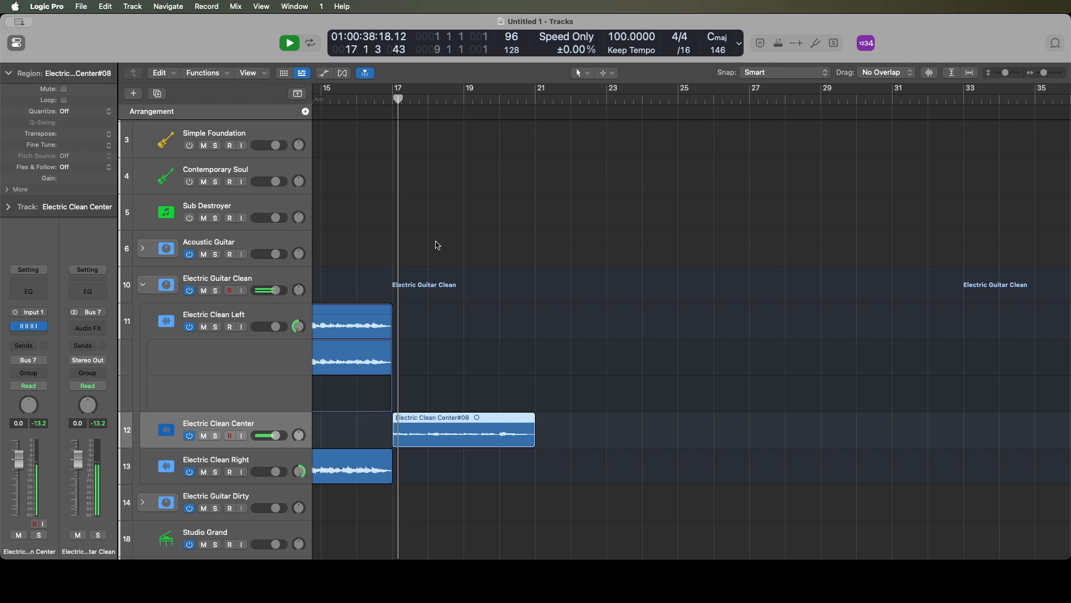
key("space")
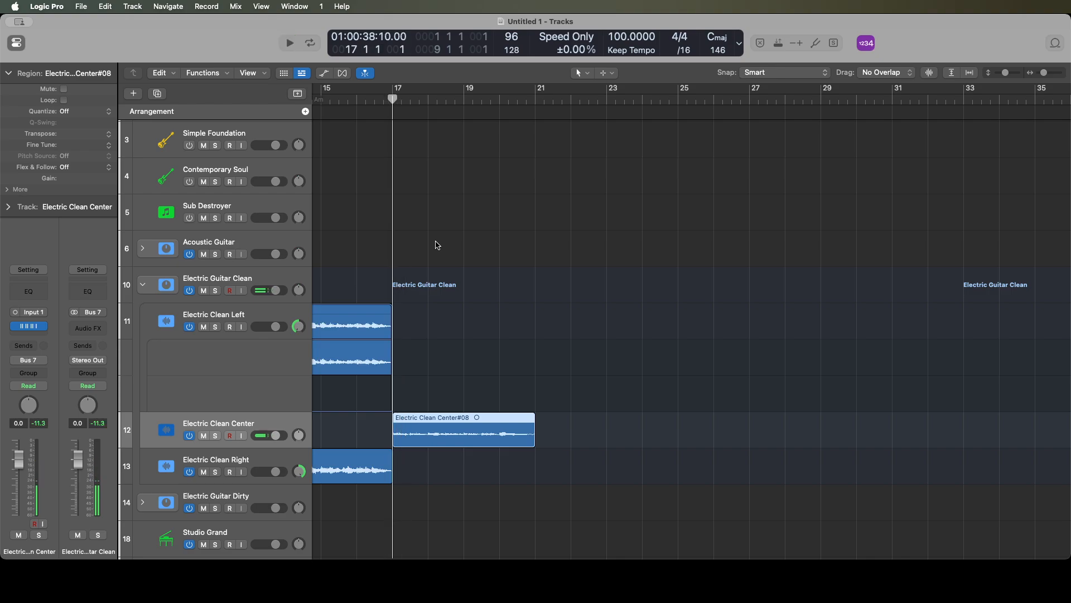
key("Delete")
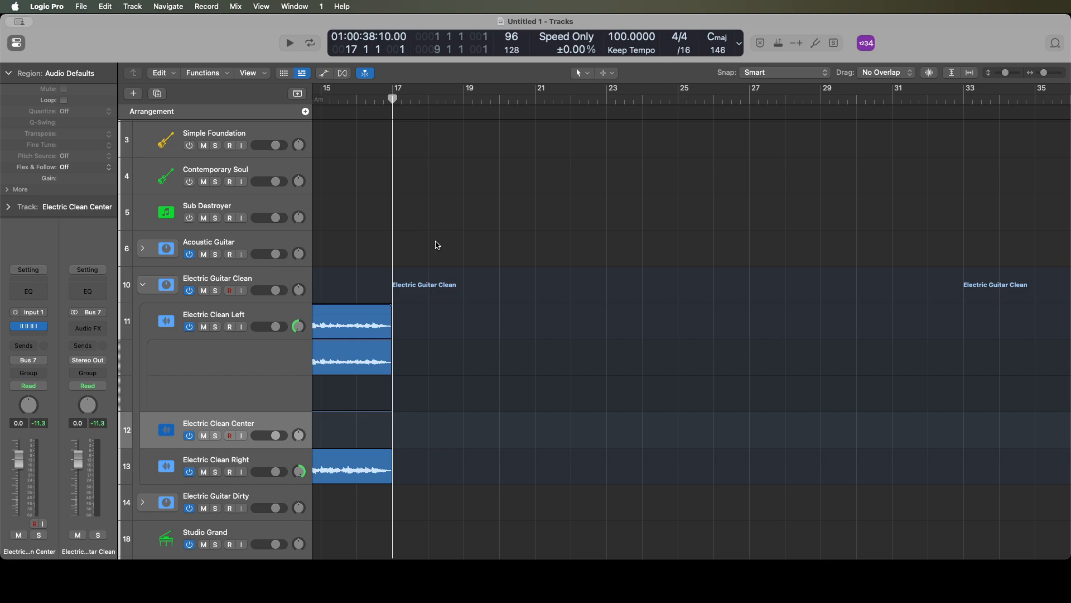
key("Up")
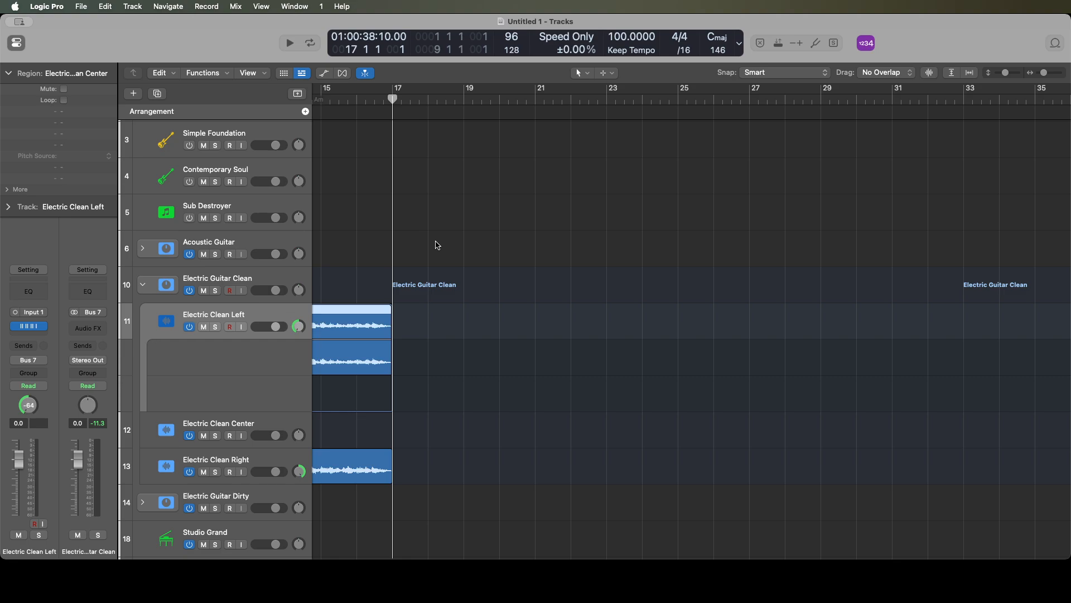
key("super+v")
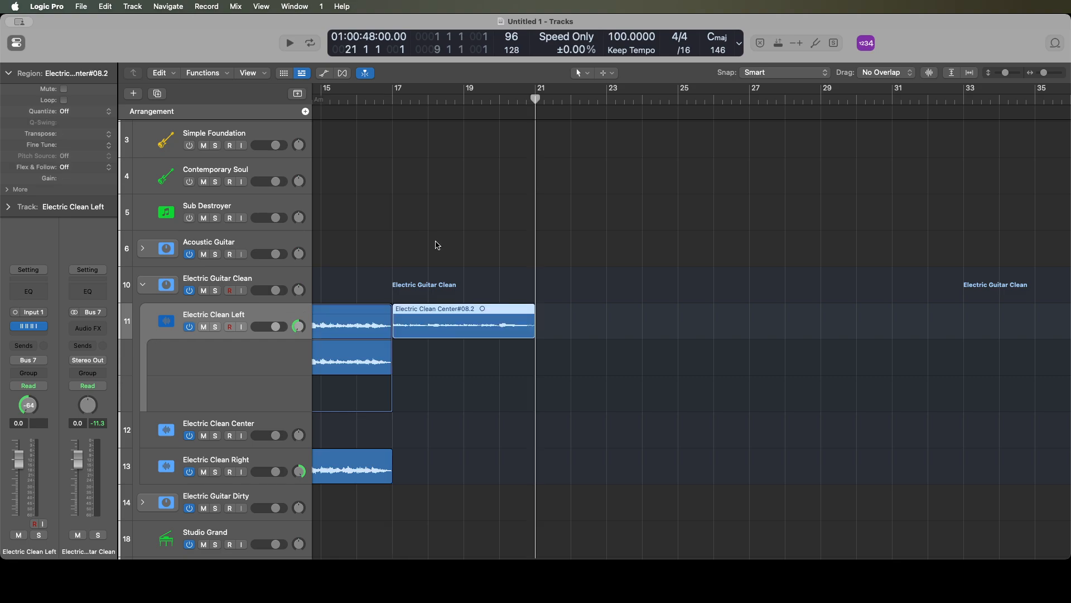
- Play the arrangement from bar 16 to hear the transition into the moved region on Electric Clean Left
key("comma")
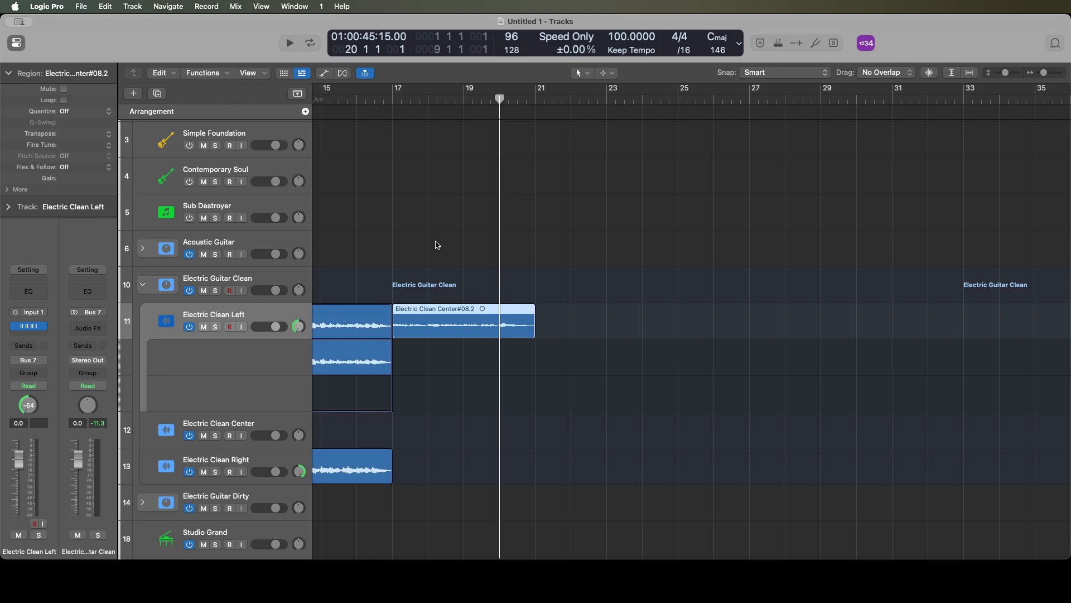
key("comma")
key("comma")
key("comma")
key("comma")
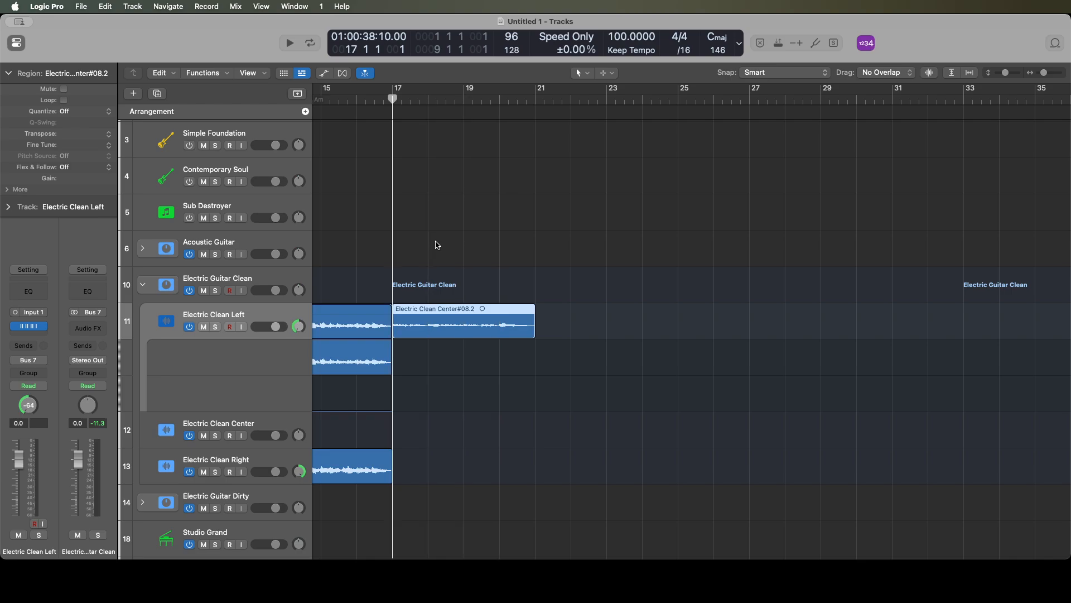
key("space")
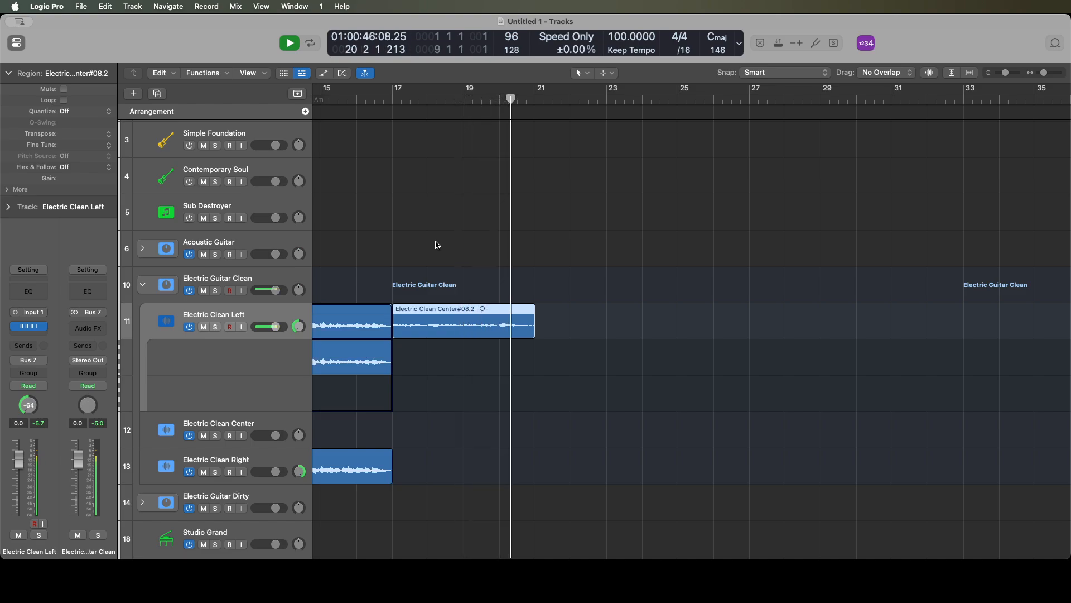
key("space")
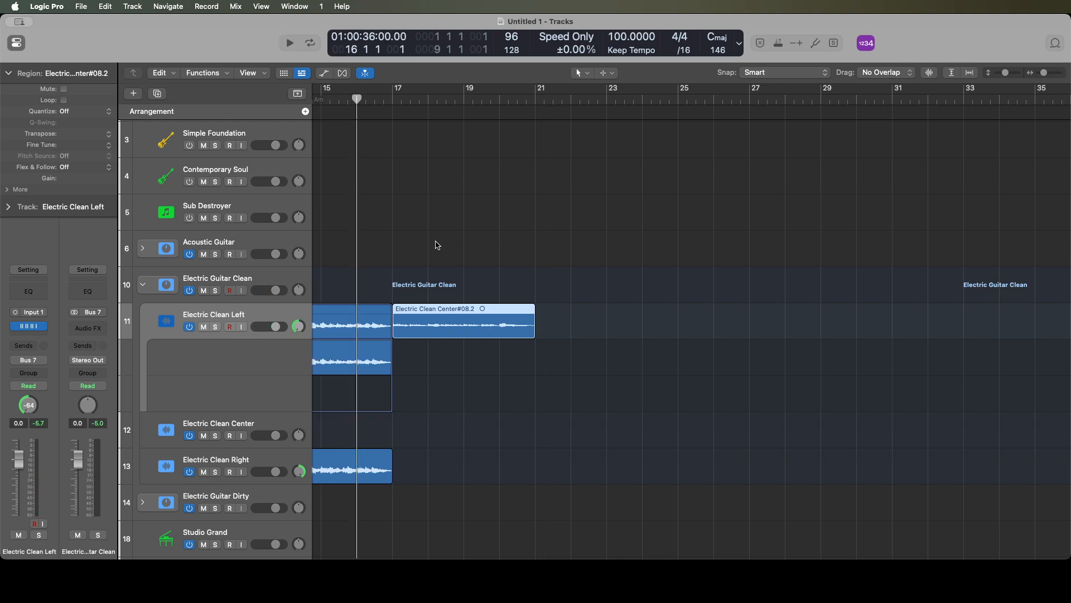
- Record a clean guitar part on the Electric Clean Right track from bar 17 to just past bar 21
key("Down")
key("Down")
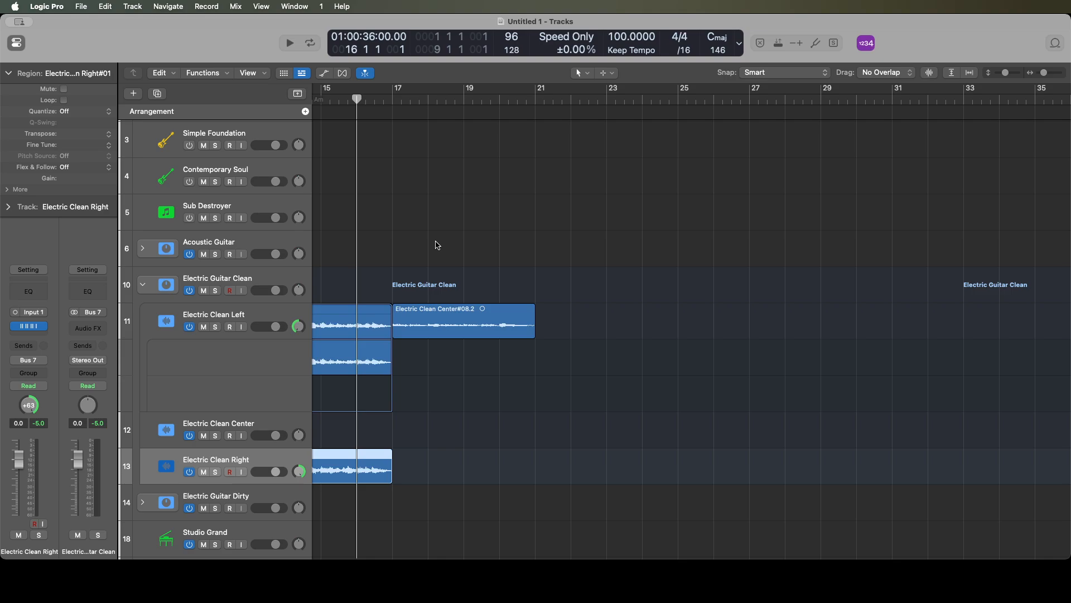
key("period")
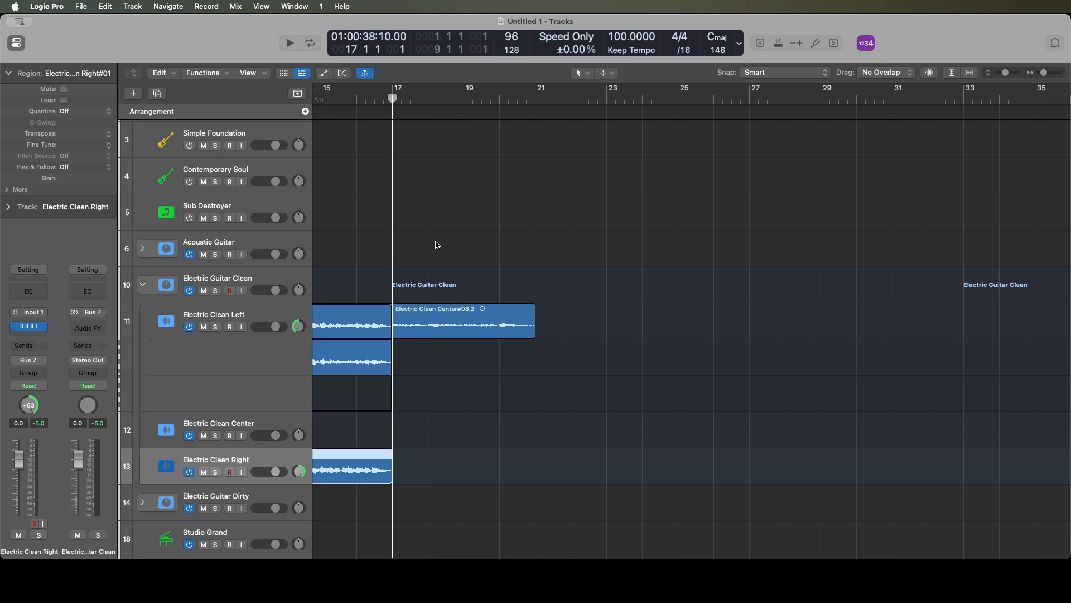
key("space")
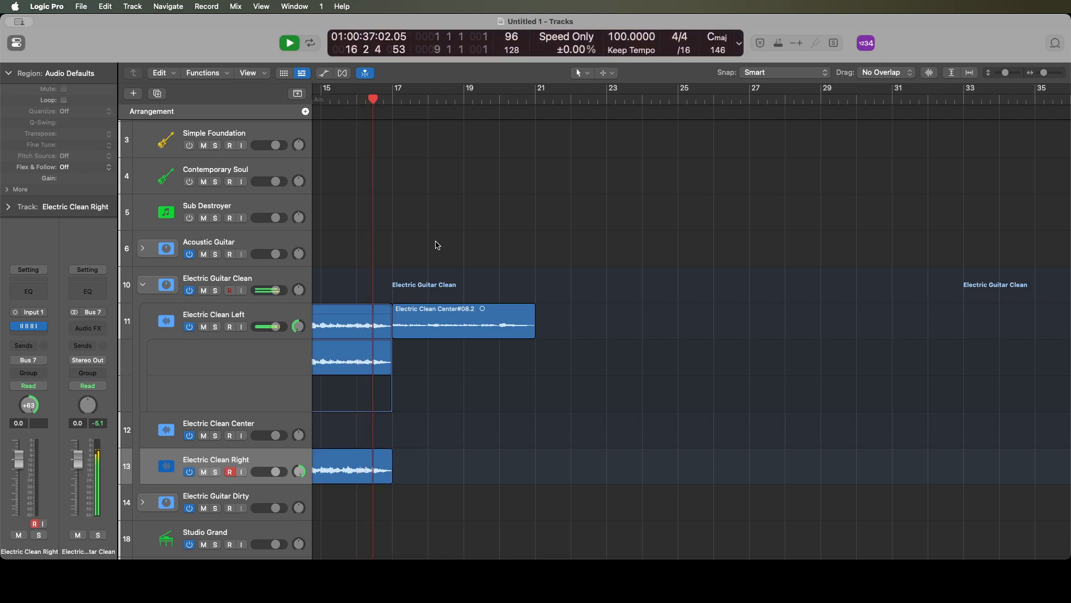
key("r")
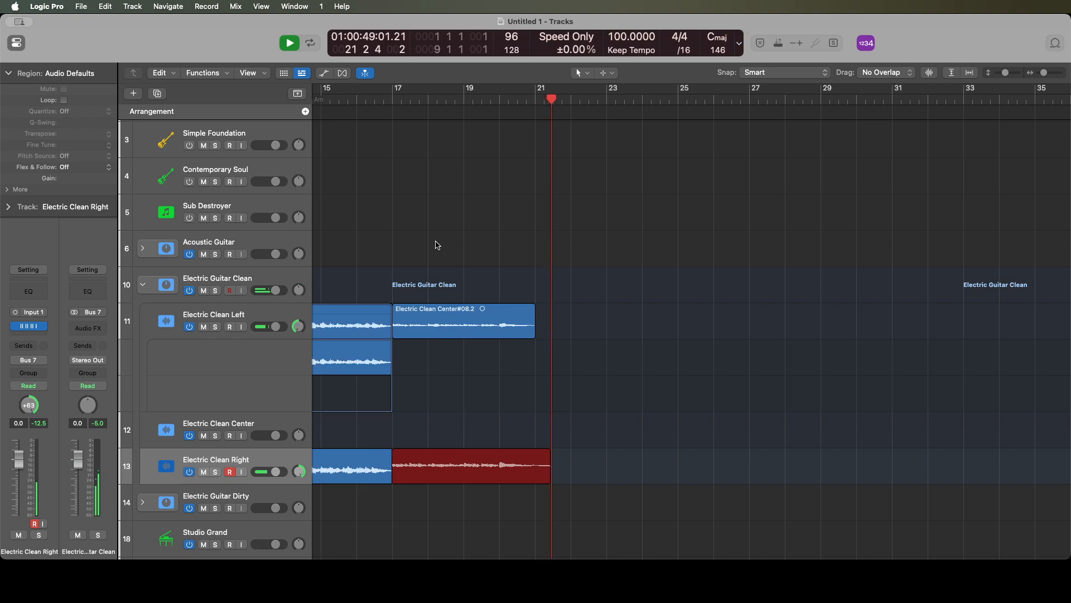
key("space")
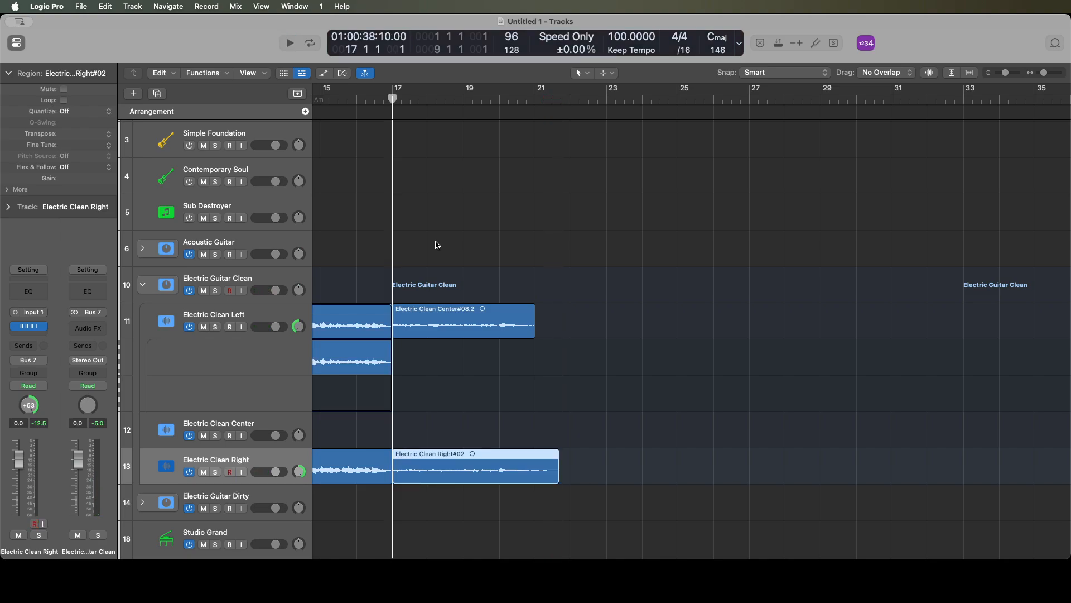
- Split the new Electric Clean Right recording at bar 21 and delete the short leftover piece
key("period")
key("period")
key("period")
key("period")
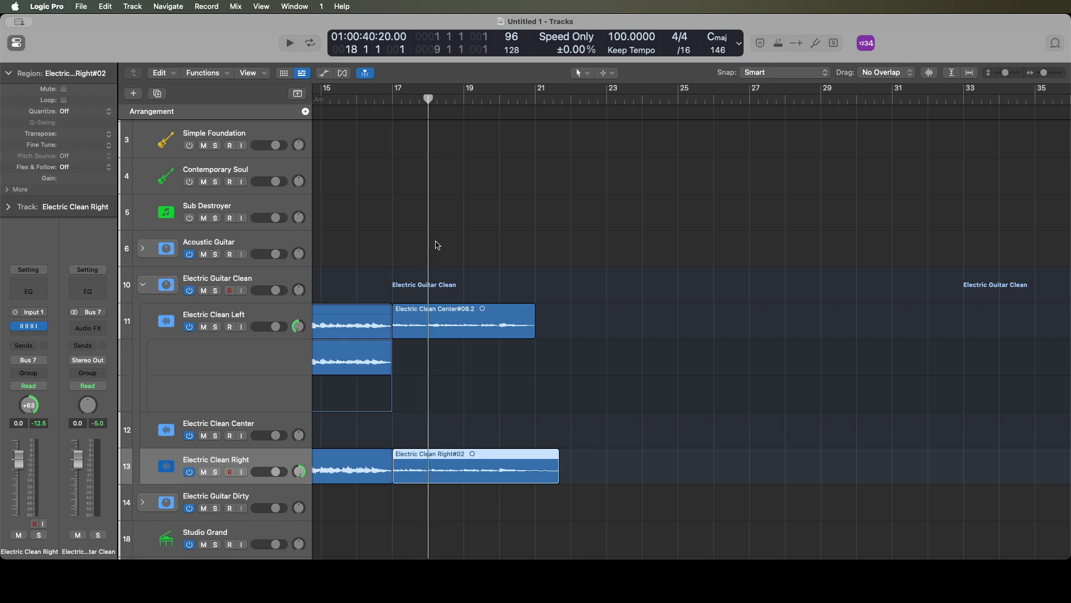
key("space")
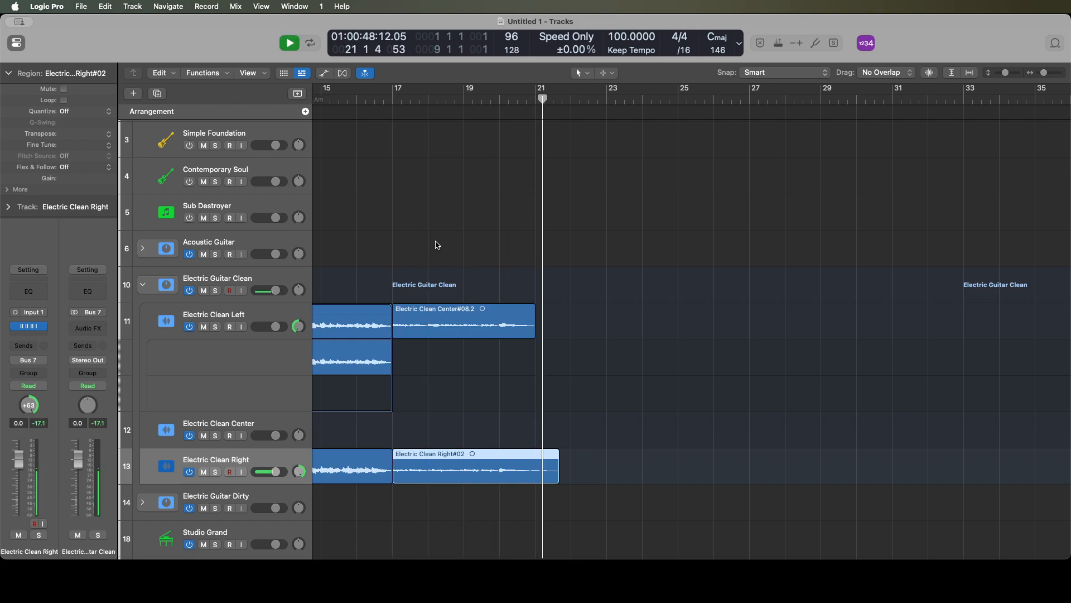
key("space")
key("super+t")
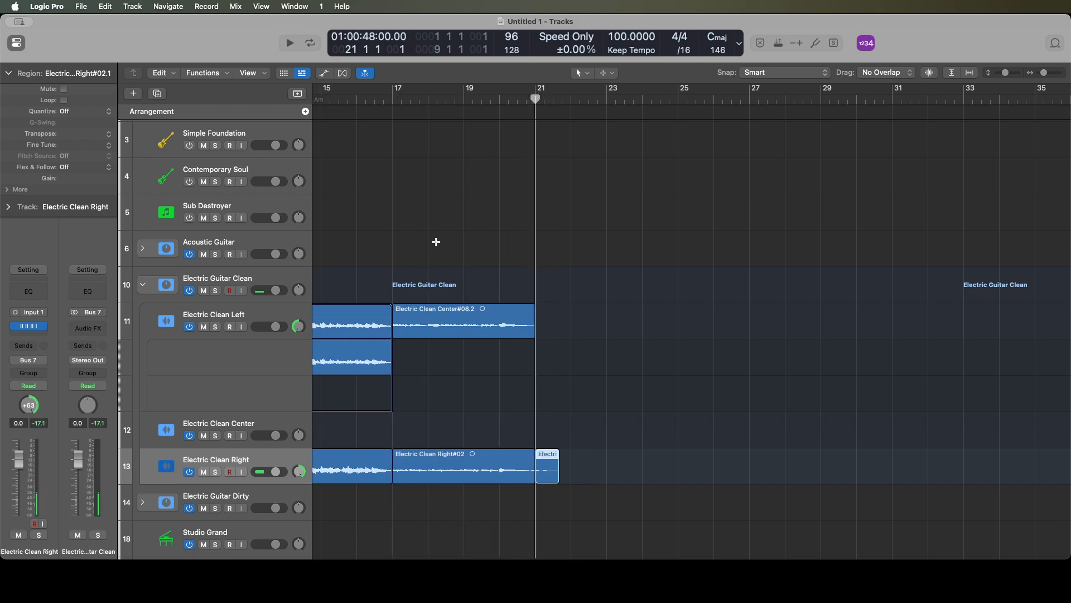
key("Delete")
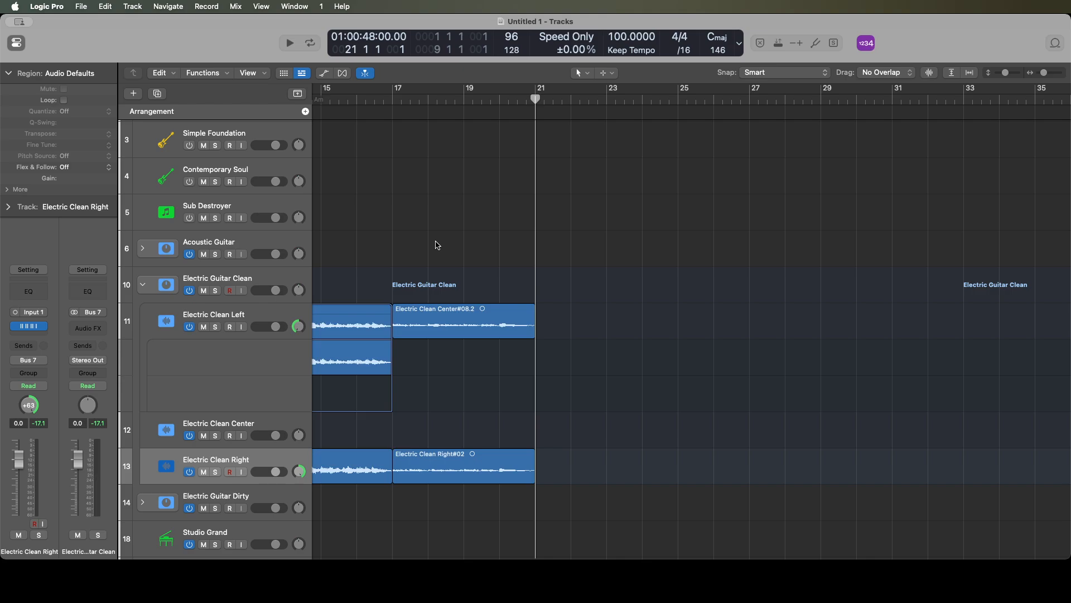
- Play the first clean guitar section from bar 1 and the second from bar 17 to compare them
key("Return")
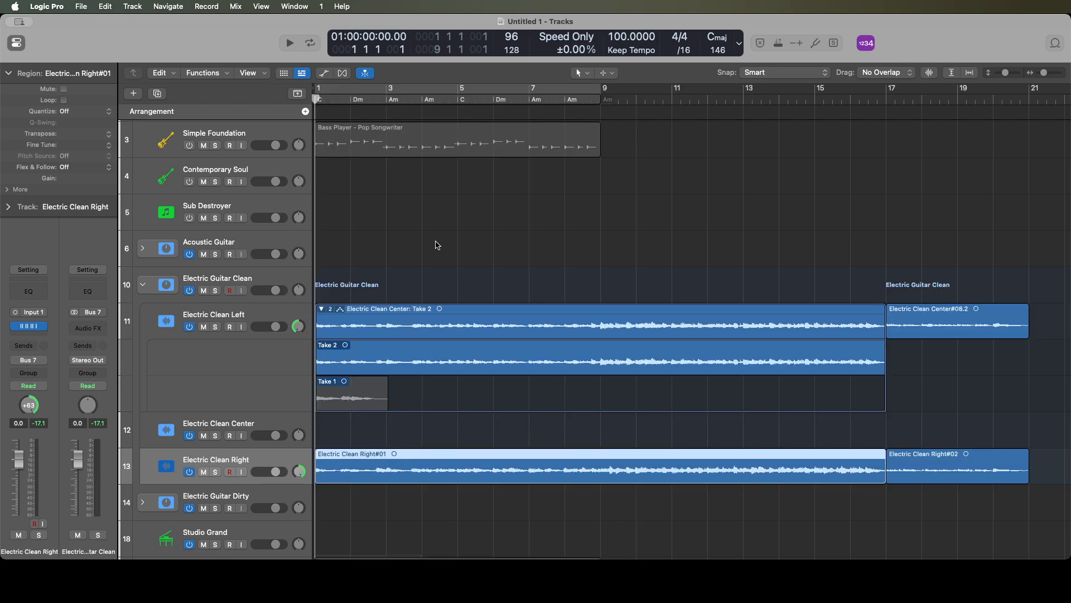
key("space")
key("space")
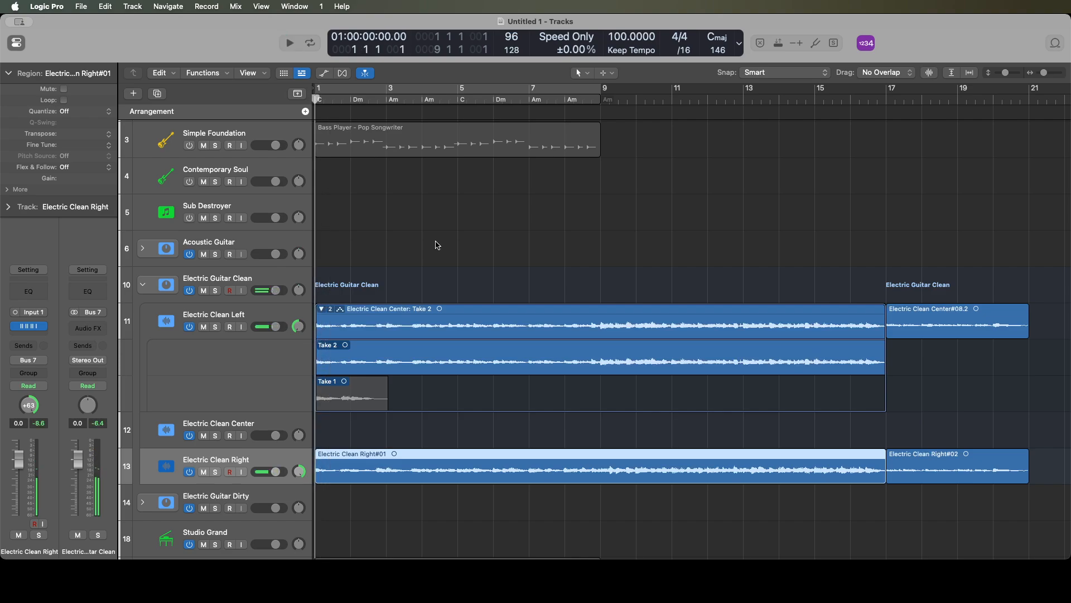
key("Right")
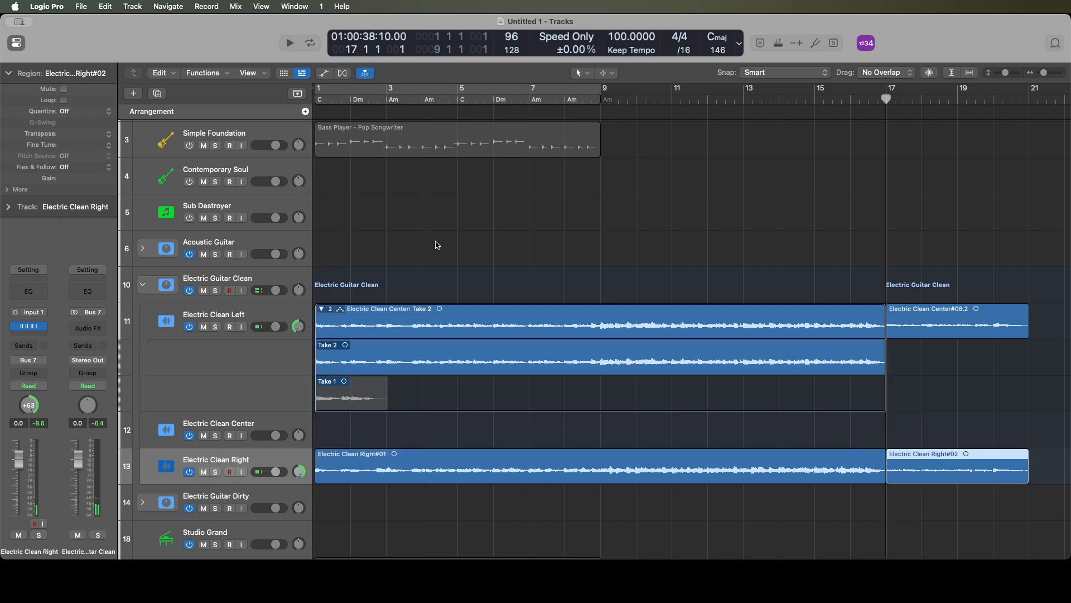
key("space")
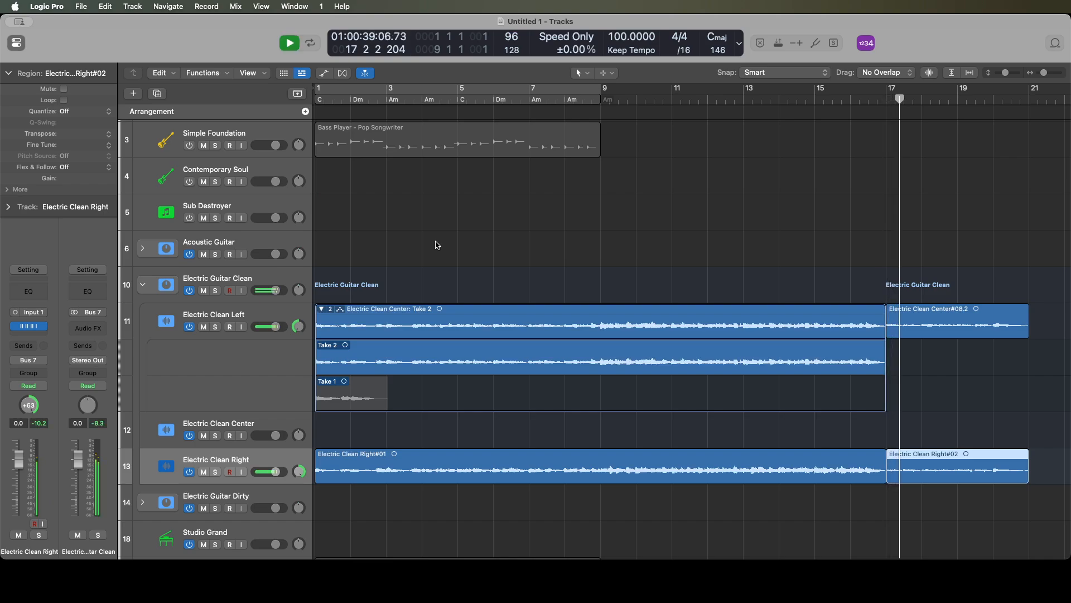
key("space")
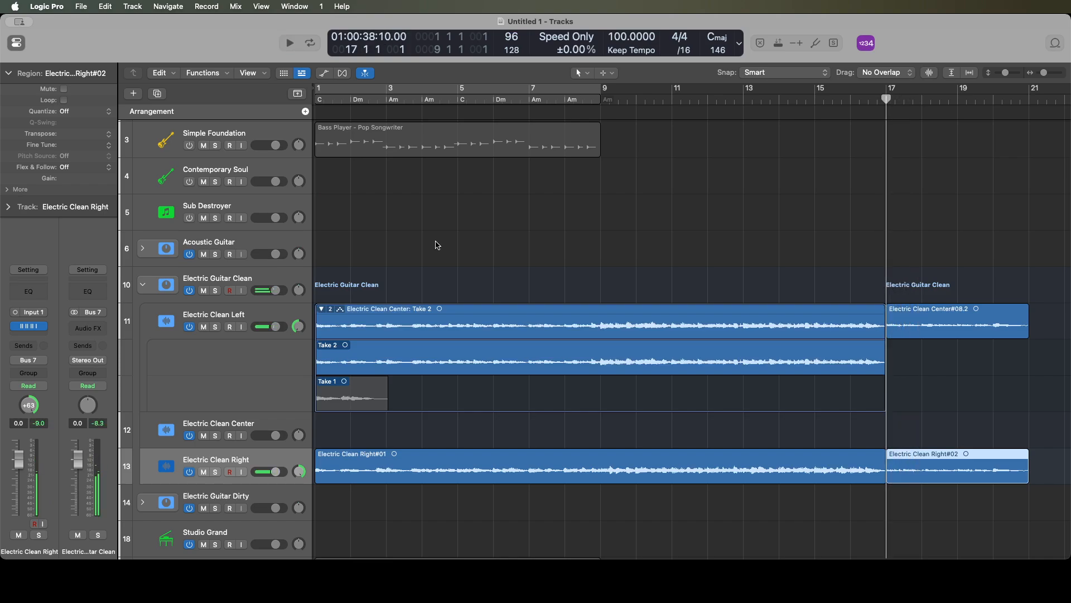
left_click(437, 246)
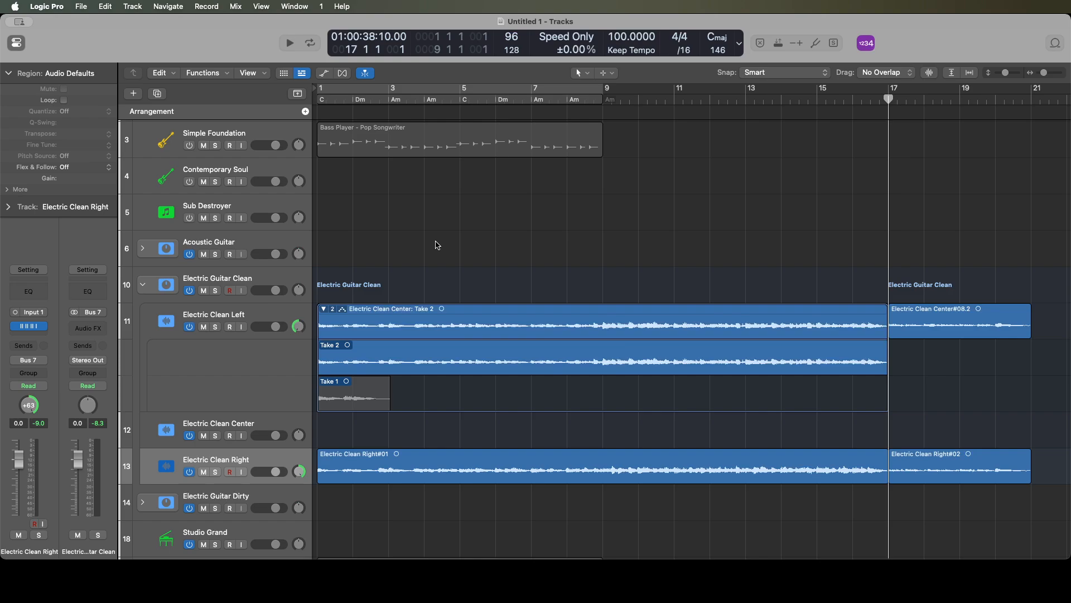
- Listen again to the second clean guitar section from bar 17, followed by the opening section from bar 1
key("Right")
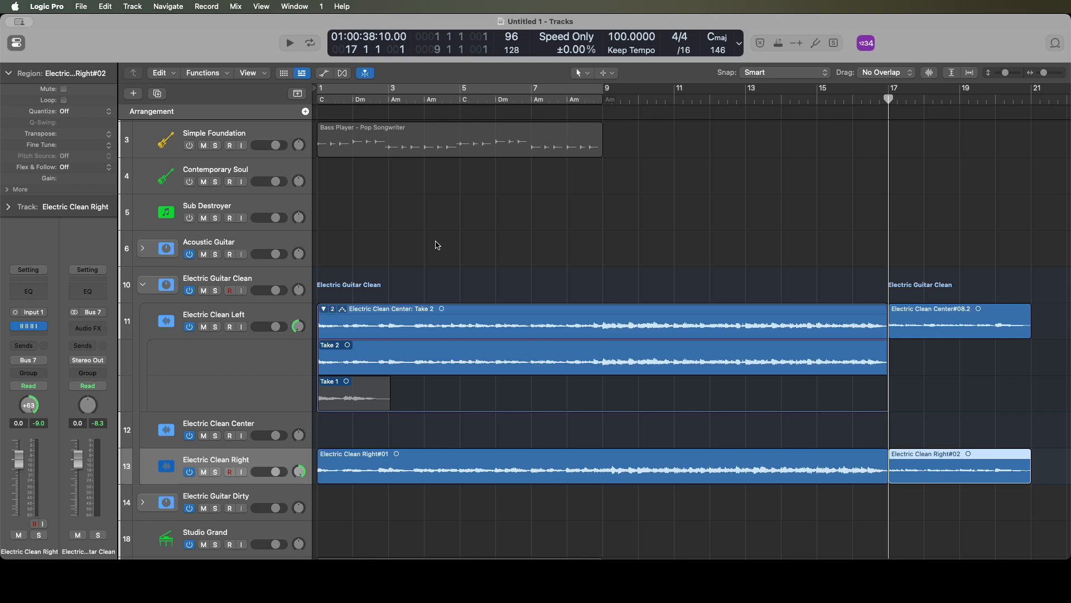
key("space")
key("space")
key("Left")
key("Return")
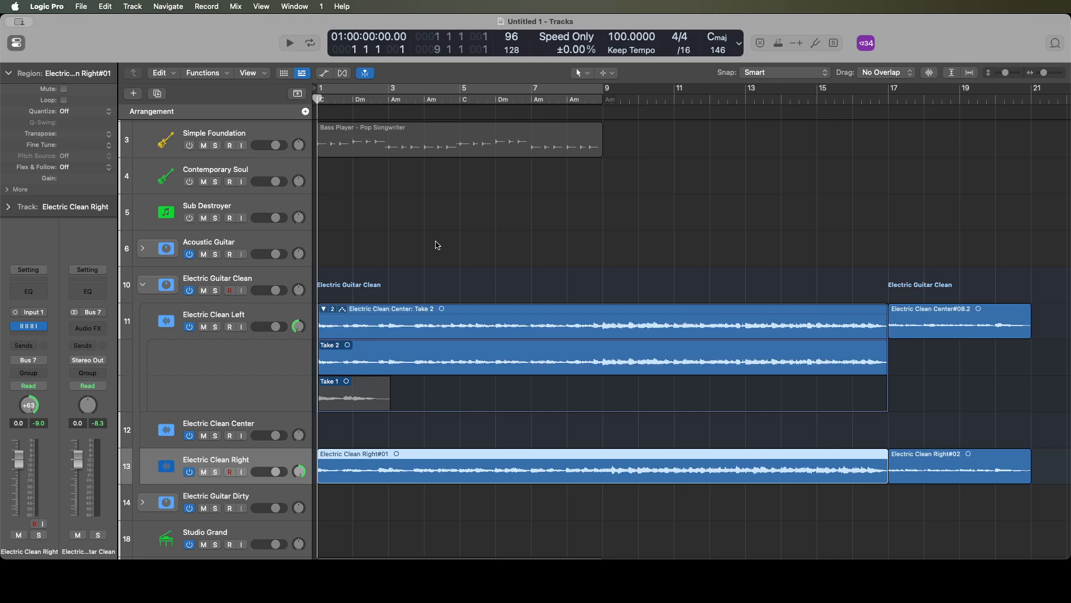
left_click(436, 242)
key("space")
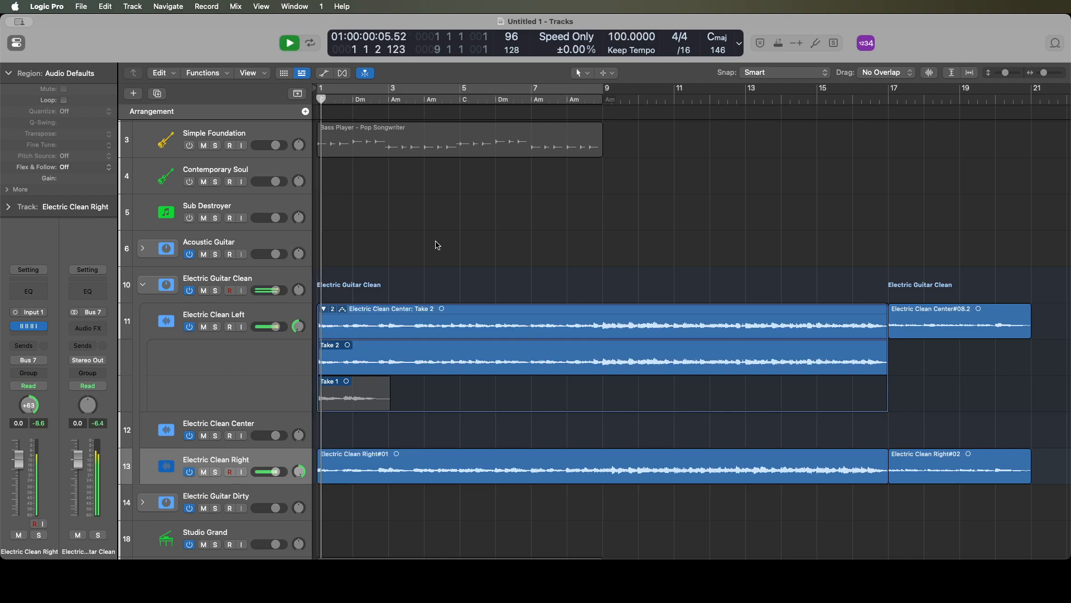
key("space")
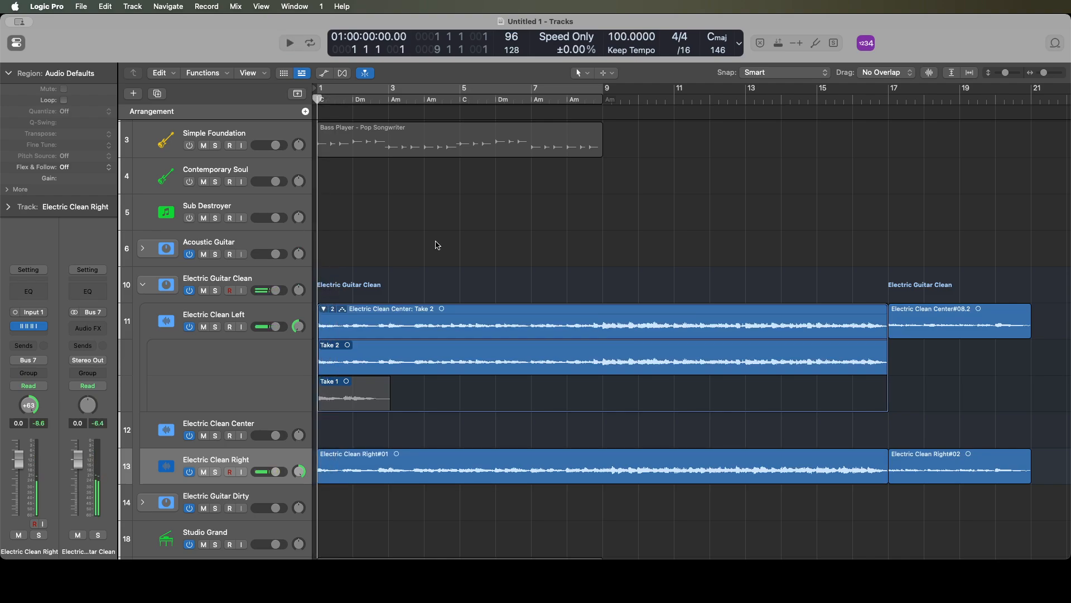
- Play the beginning of the clean guitar section at bar 17 twice
key("Right")
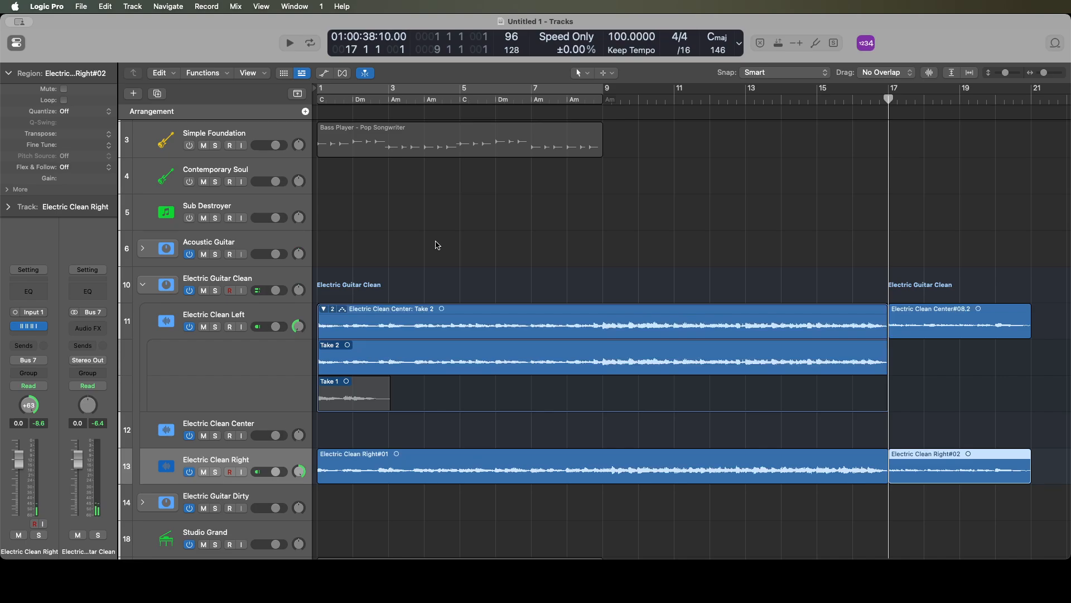
key("space")
key("space")
left_click(436, 244)
key("space")
key("space")
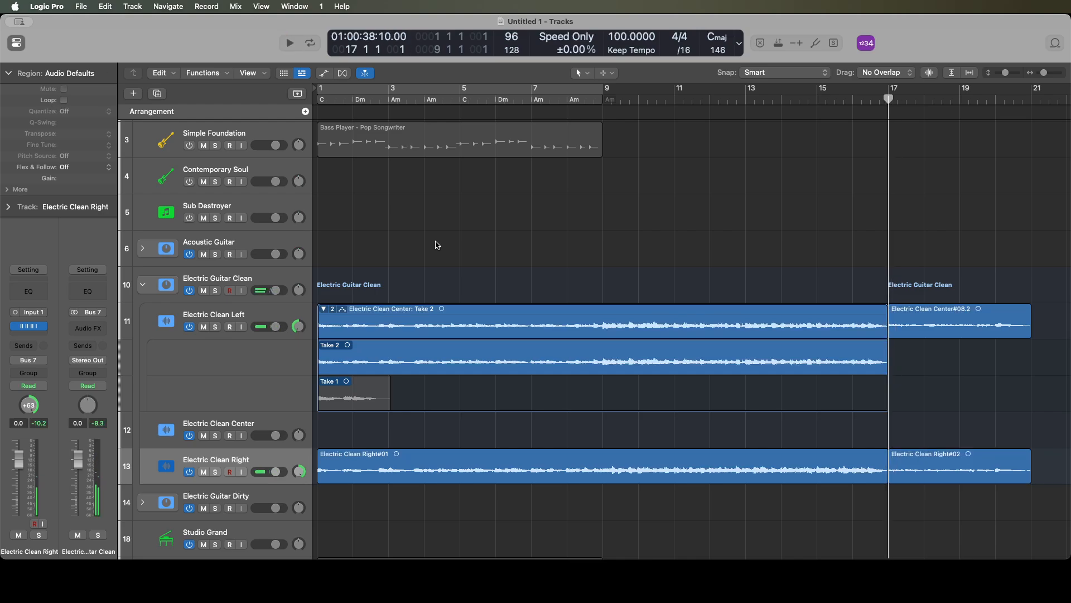